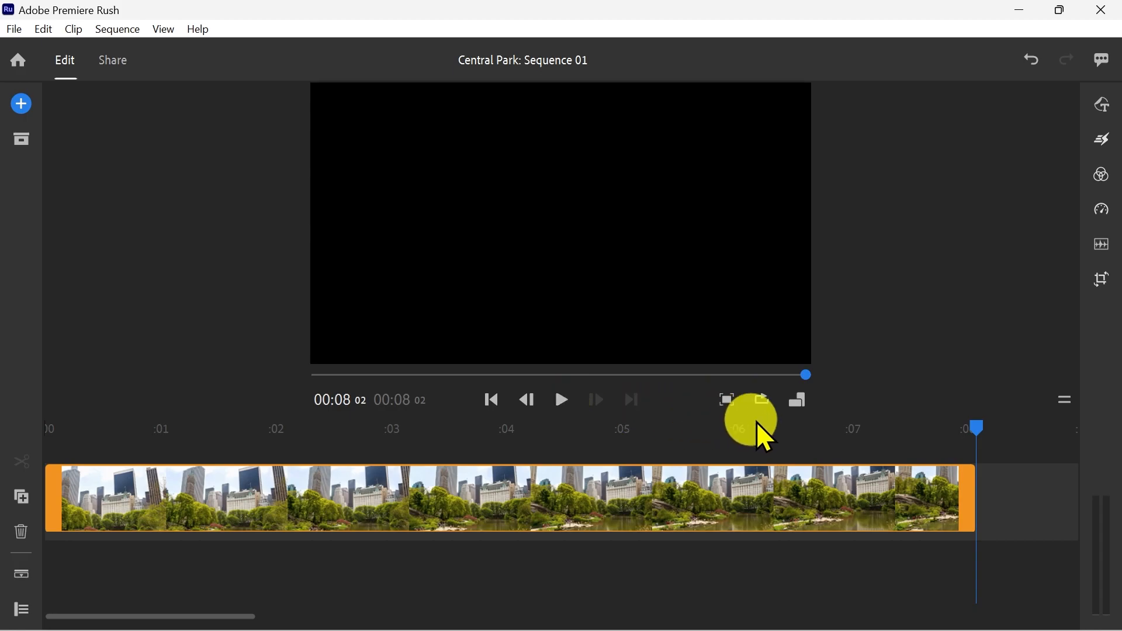
Step: Place the playhead at 00:00 14 and open the Titles category of the graphics library
left_click(967, 429)
left_click_drag(967, 432, 110, 453)
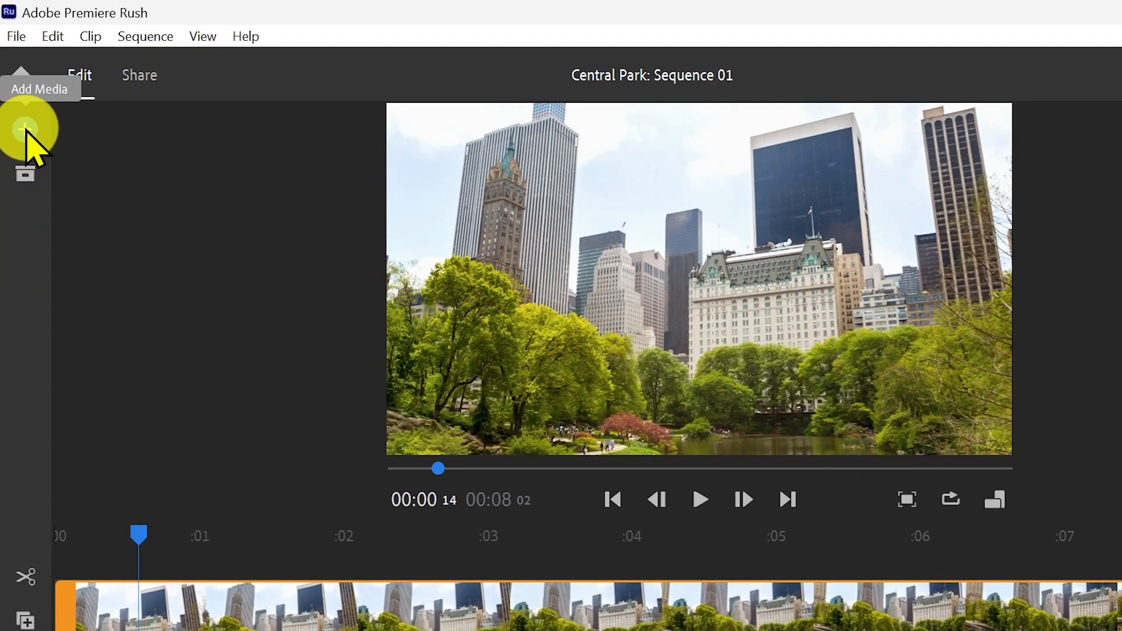
left_click(24, 129)
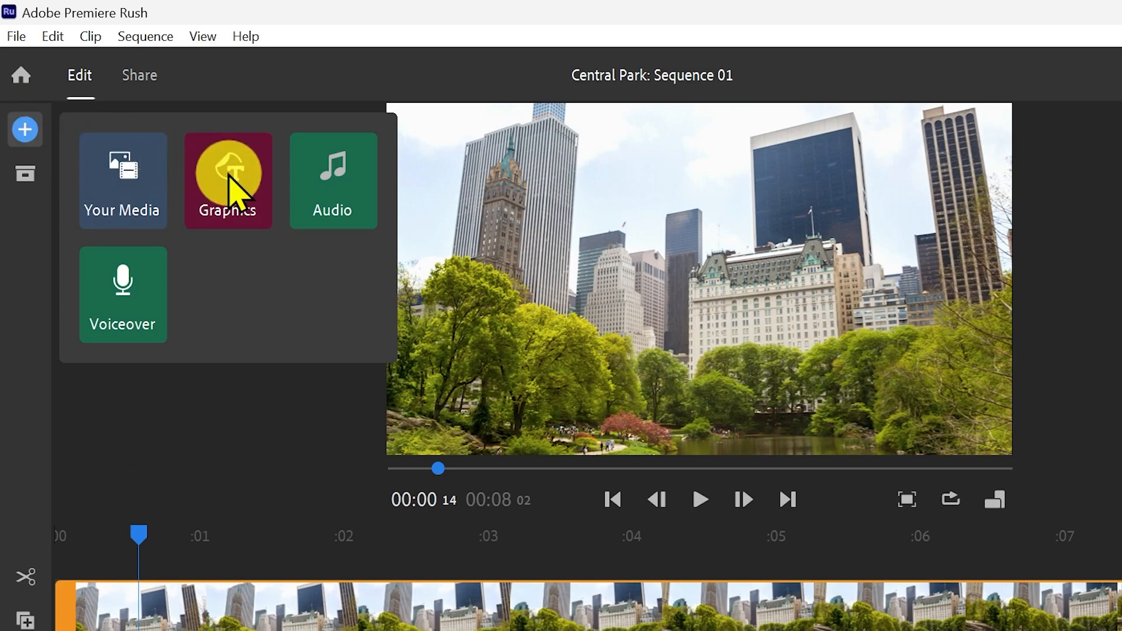
left_click(229, 175)
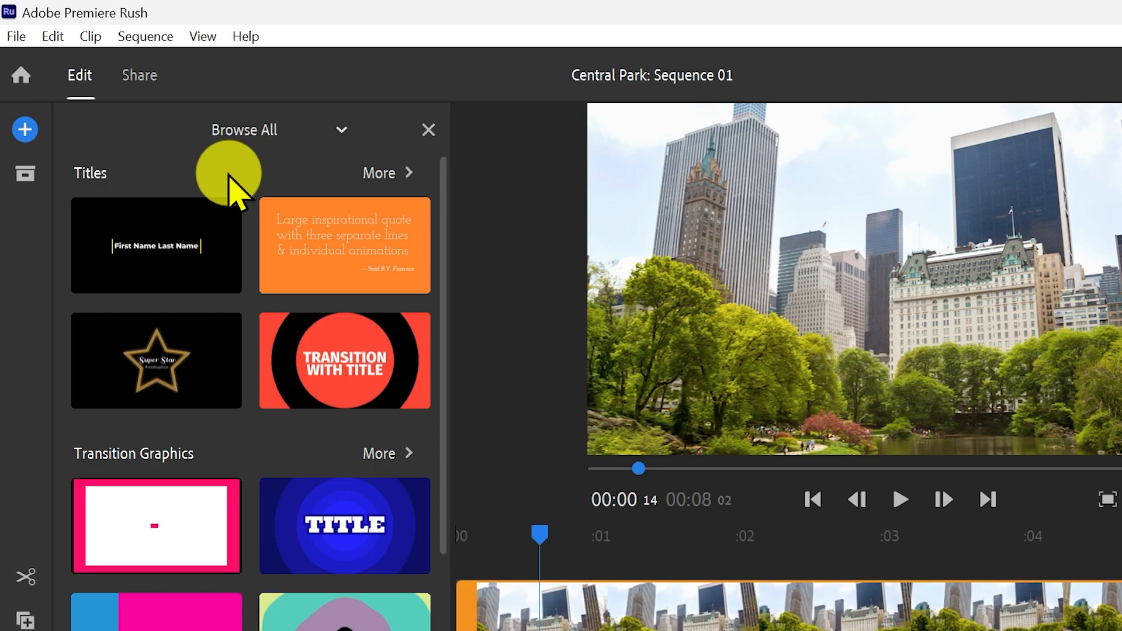
left_click(258, 132)
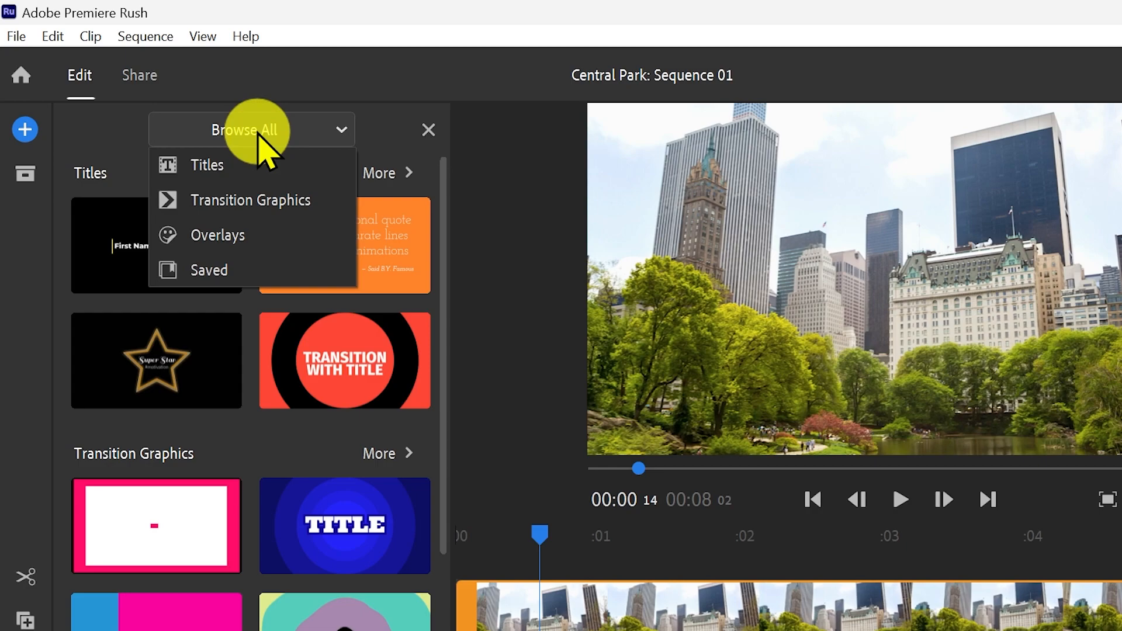
left_click(300, 164)
left_click(301, 164)
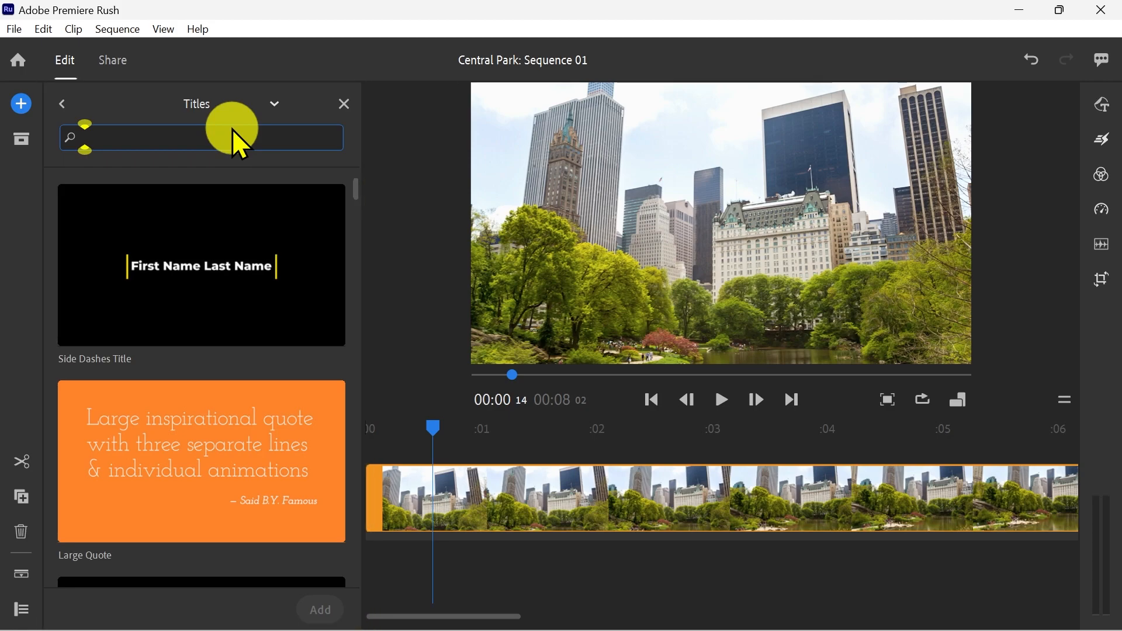
Step: Search the titles for "basic title" and add the Basic Default Title to the timeline at the playhead
type("basic title")
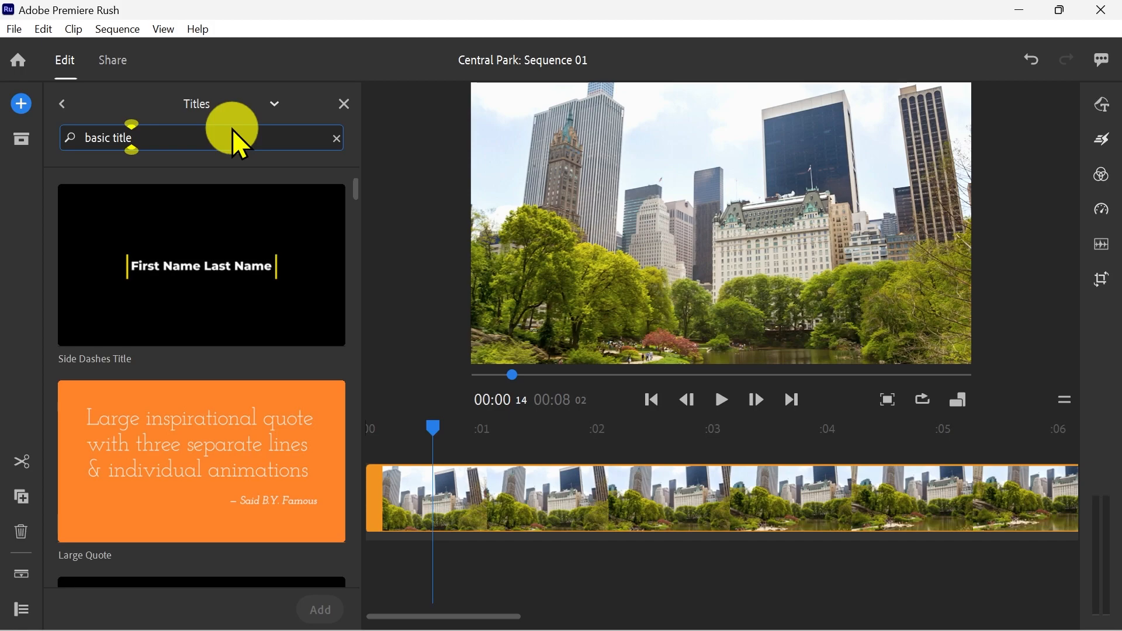
key("Return")
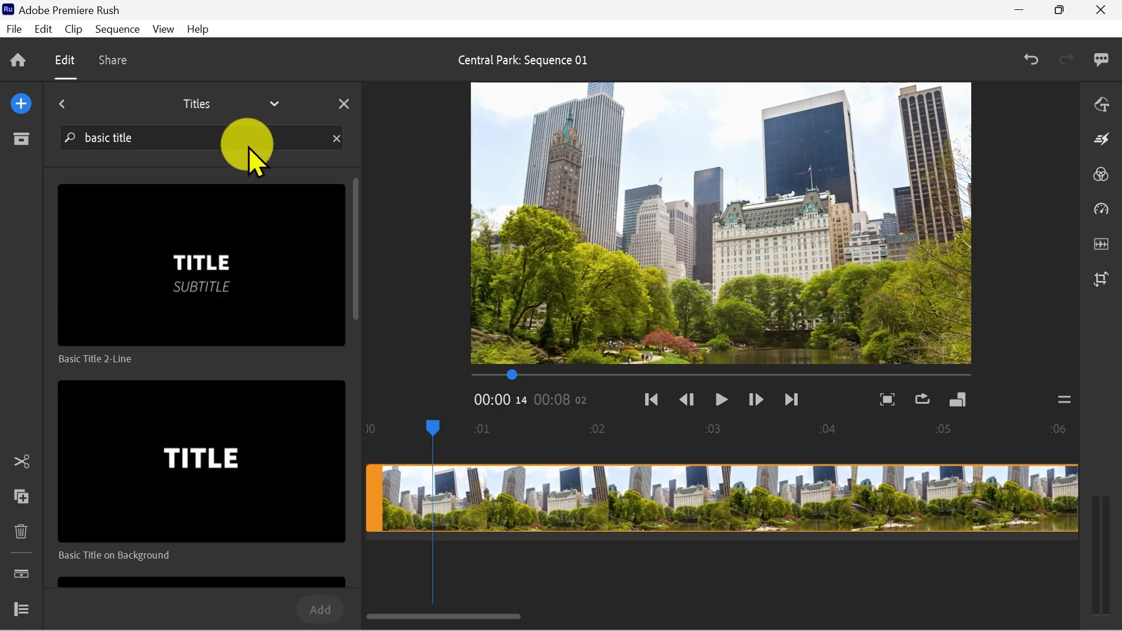
left_click(357, 219)
left_click_drag(358, 219, 363, 326)
left_click(306, 341)
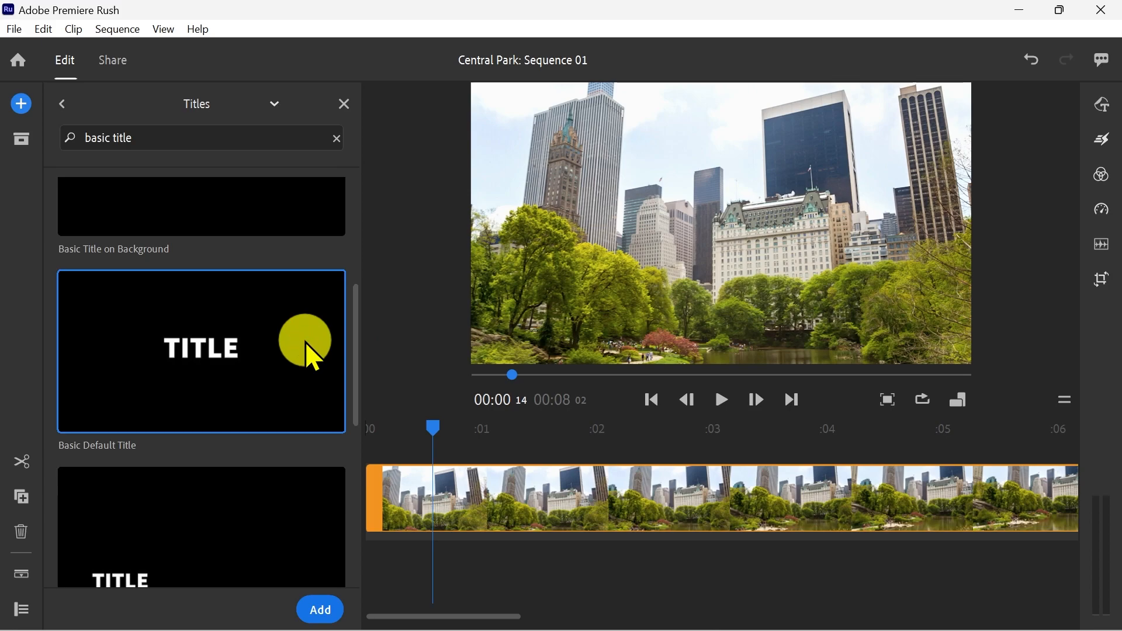
left_click(321, 606)
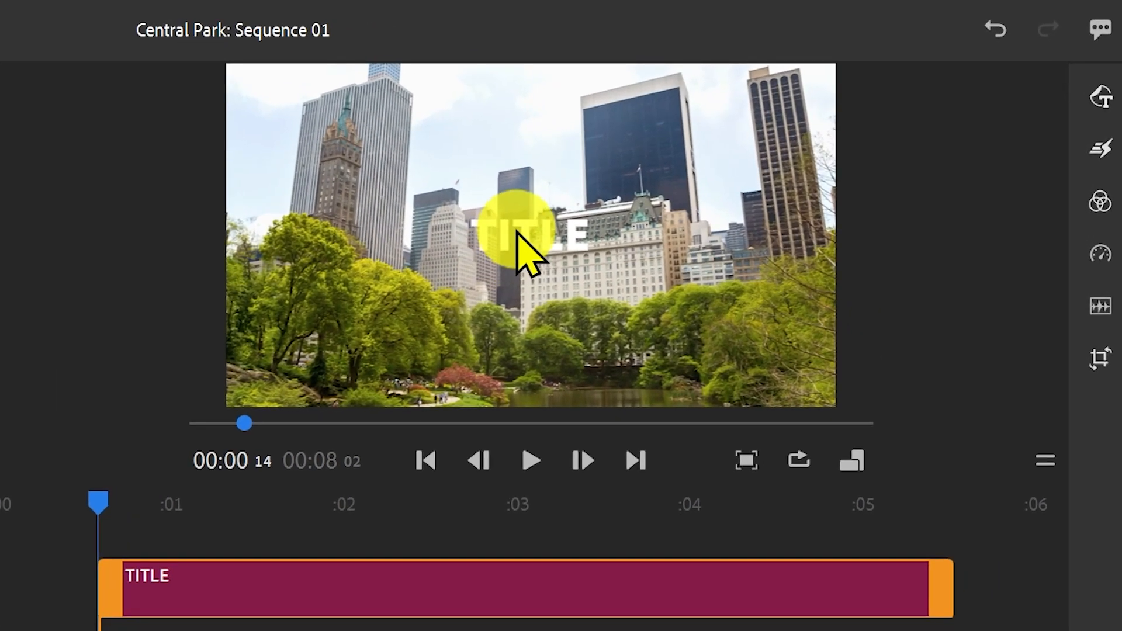
Step: Replace the placeholder text of the new title in the preview with CENTRAL PARK
left_click(516, 232)
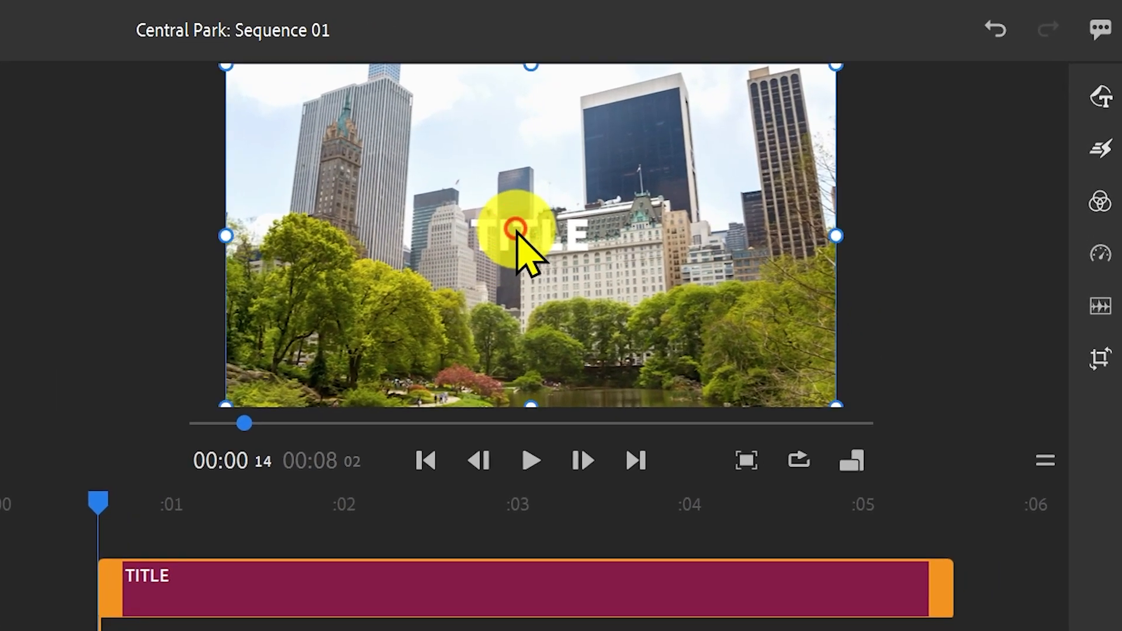
double_click(516, 231)
type("CENTRAL PARK")
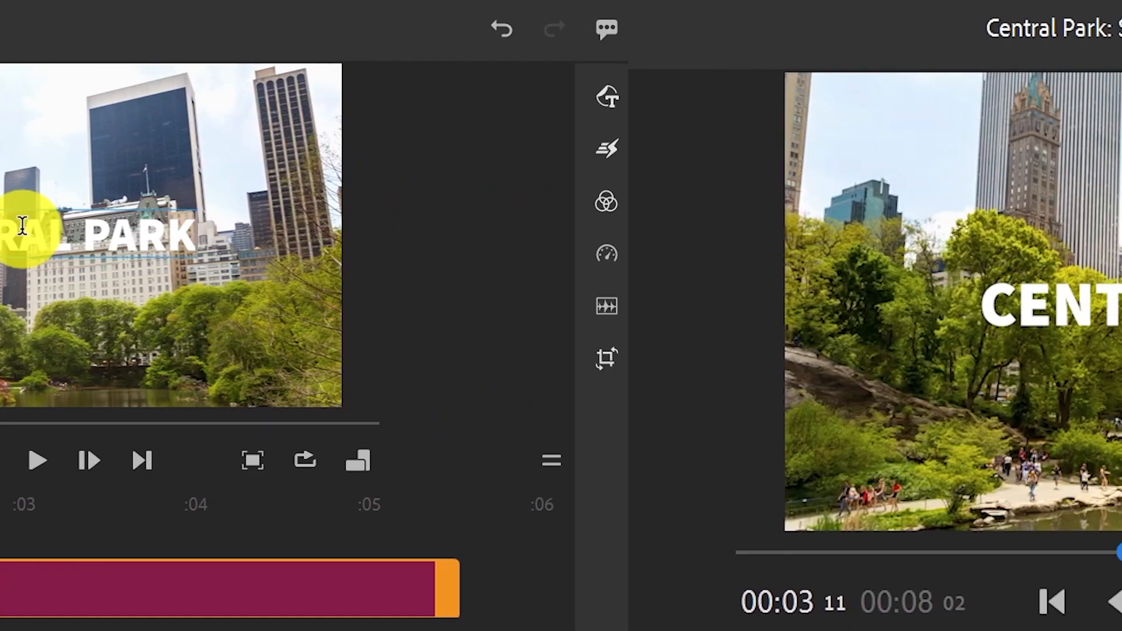
Step: Try moving the CENTRAL PARK title up and to the left in the preview, then resizing and rotating it
left_click(623, 293)
left_click(626, 295)
left_click_drag(625, 295, 586, 311)
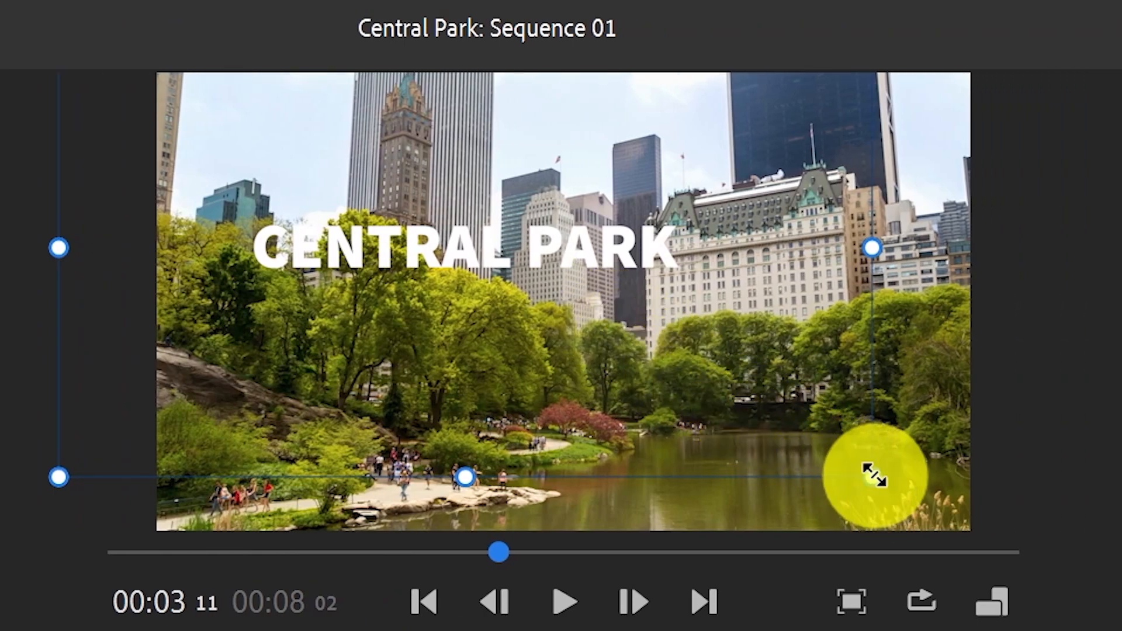
left_click_drag(874, 475, 813, 488)
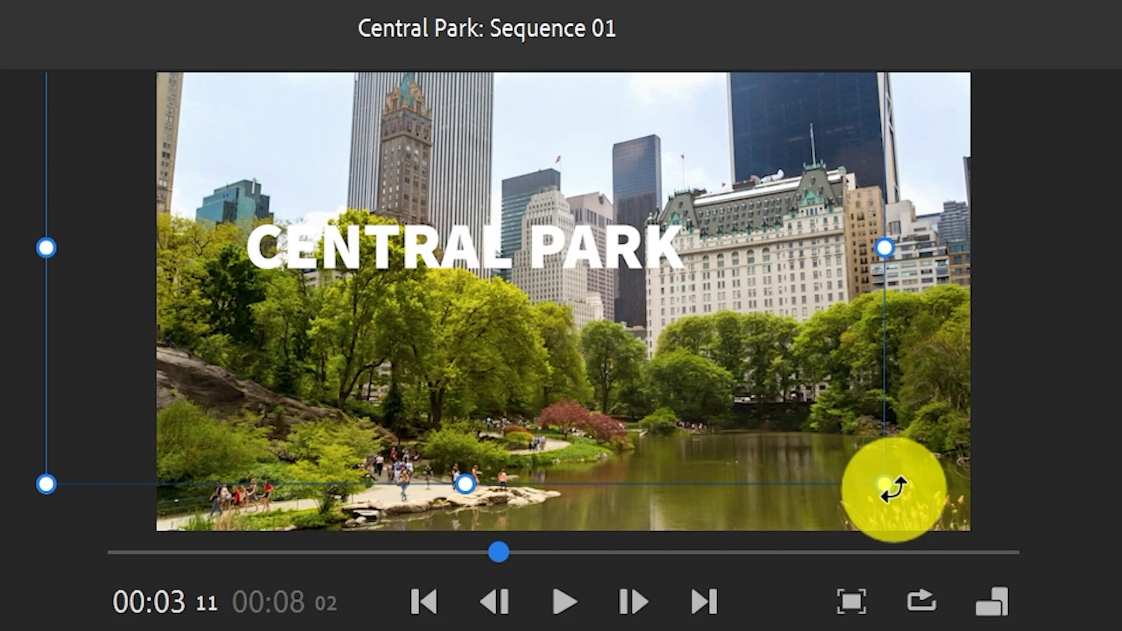
mouse_move(885, 484)
left_mouse_down()
mouse_move(935, 348)
mouse_move(913, 398)
mouse_move(772, 521)
mouse_move(867, 512)
mouse_move(872, 475)
left_mouse_up()
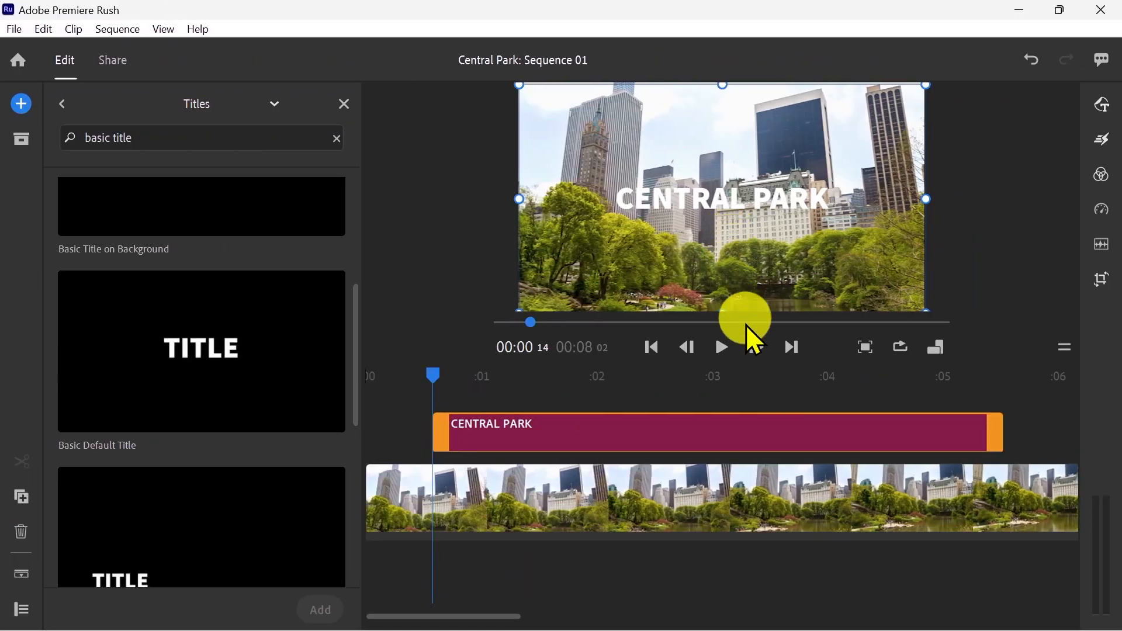
Step: Move the CENTRAL PARK clip slightly earlier on the timeline and extend its end to lengthen the title
left_click_drag(721, 433, 686, 434)
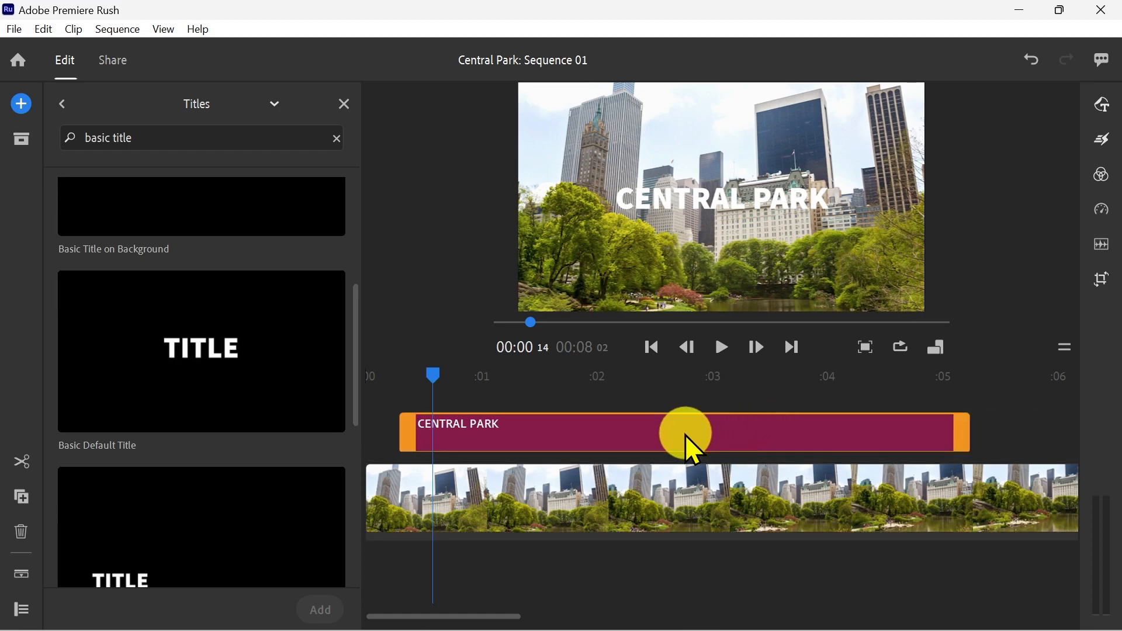
left_click_drag(959, 431, 1048, 428)
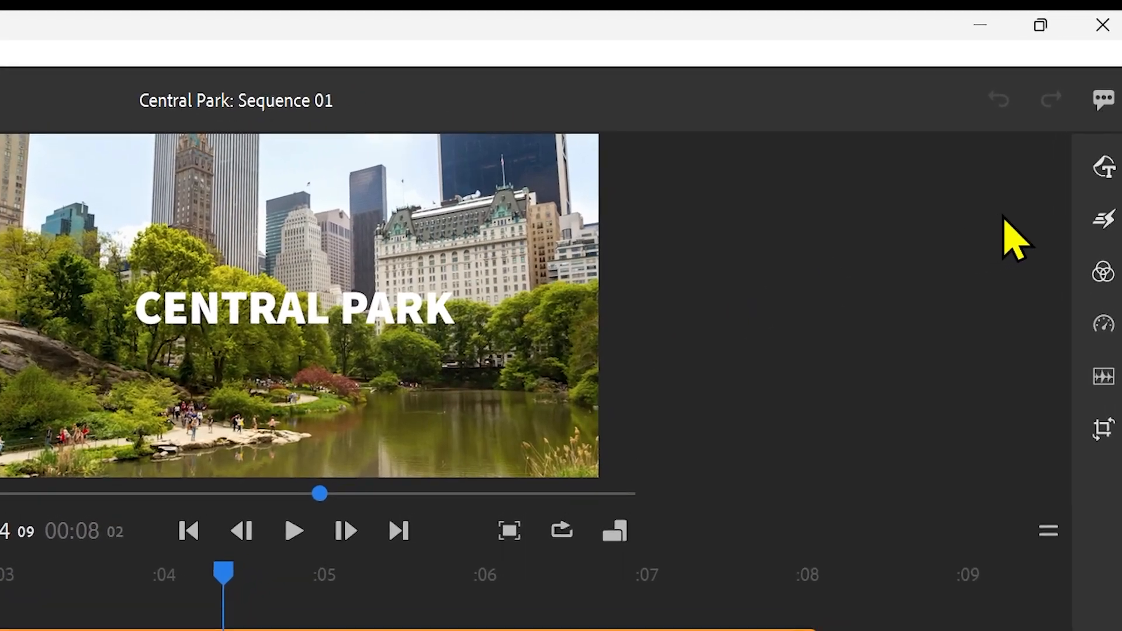
Step: Set the CENTRAL PARK title's font size to 175 and its text color to yellow
left_click(1105, 167)
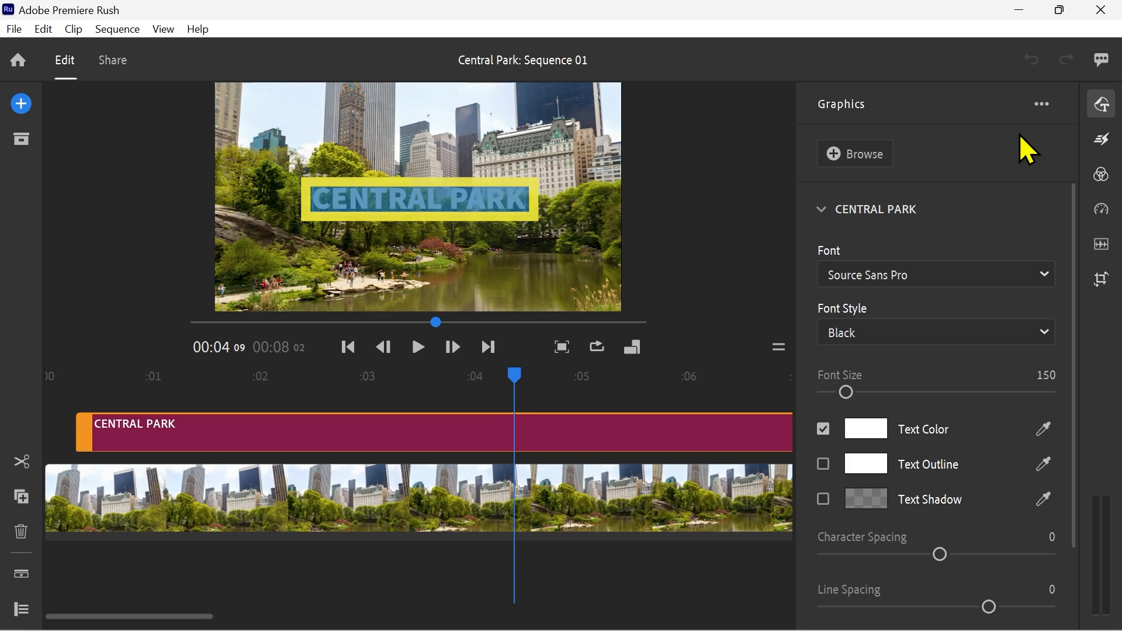
mouse_move(732, 366)
left_mouse_down()
mouse_move(746, 366)
mouse_move(721, 363)
mouse_move(738, 366)
left_mouse_up()
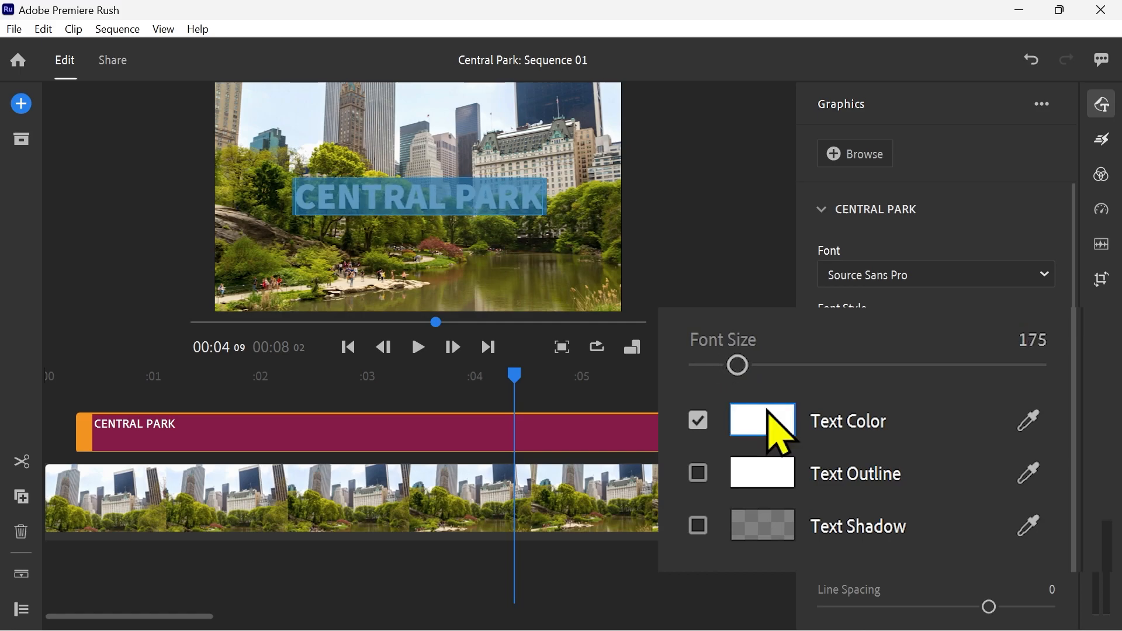
left_click(871, 428)
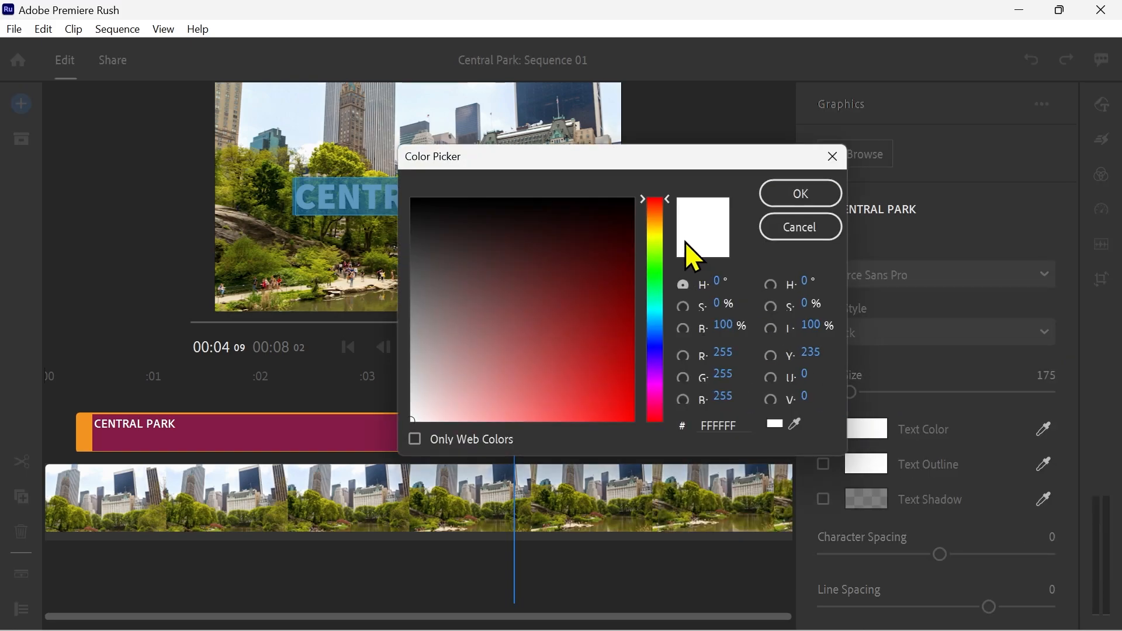
left_click_drag(664, 208, 661, 239)
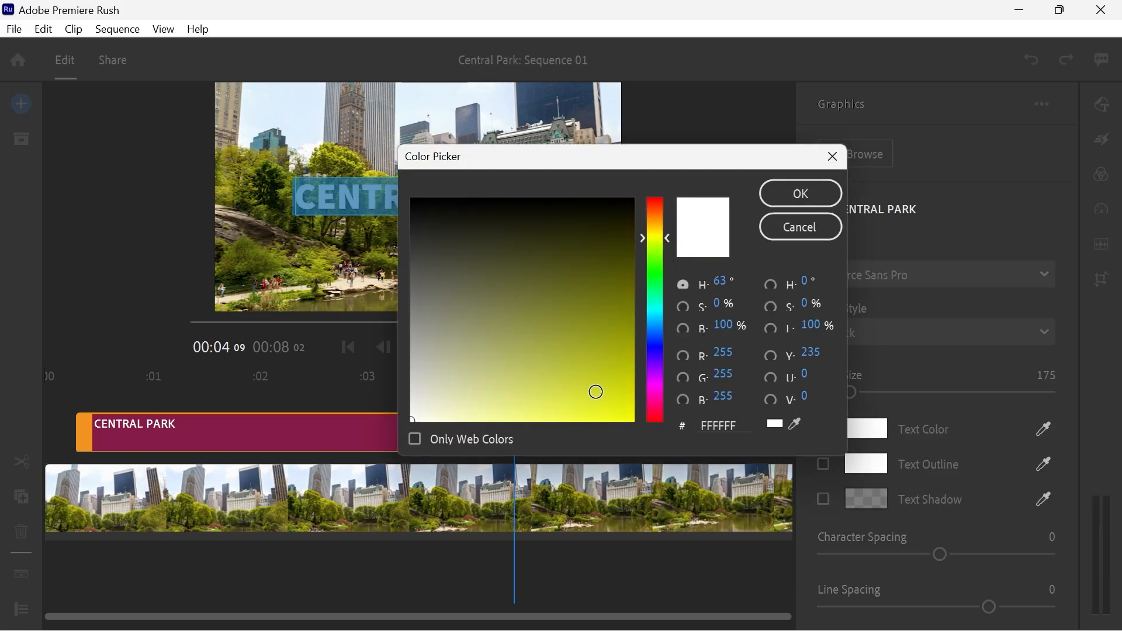
left_click(595, 392)
left_click(799, 195)
Step: Give the title text a black (000000) outline of size 16 and a text shadow, and play the sequence from the start
left_click(824, 464)
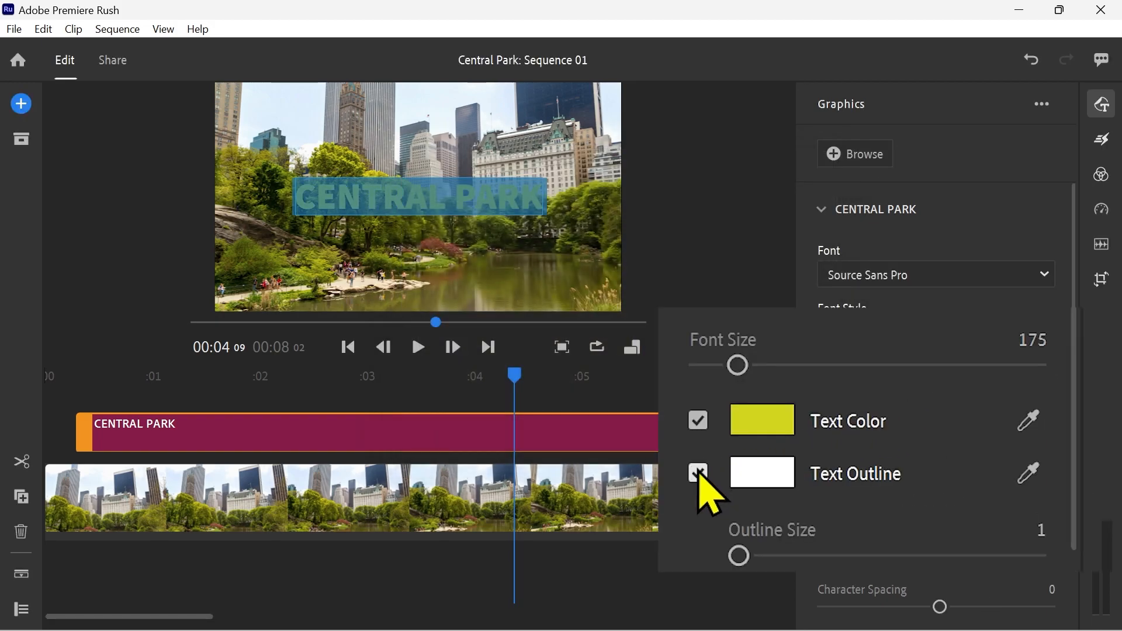
left_click(867, 467)
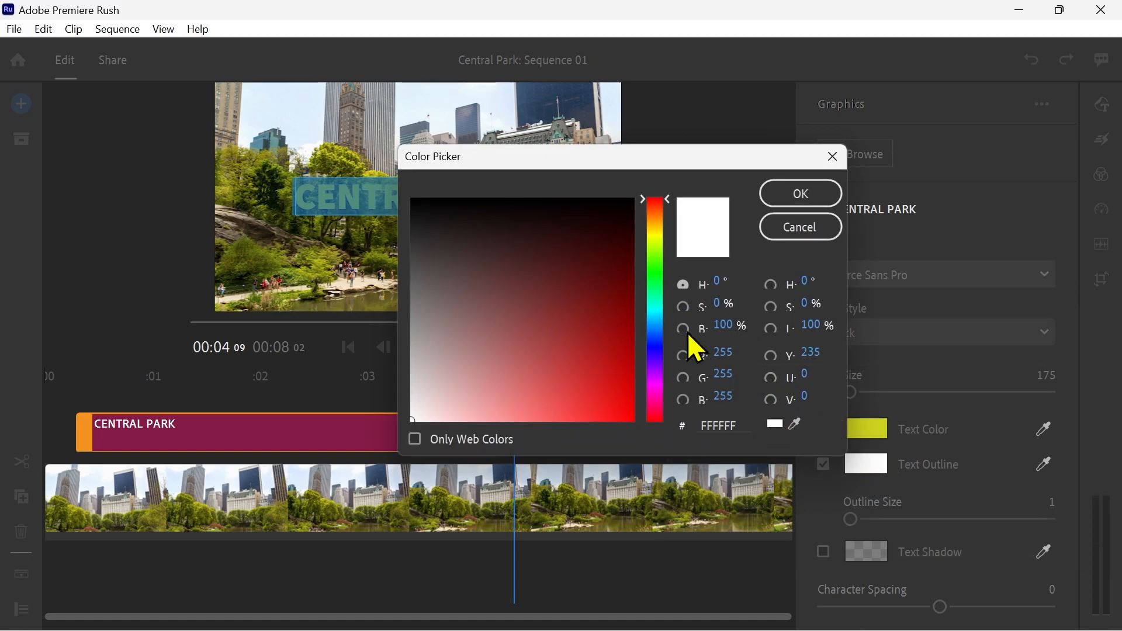
left_click(411, 199)
left_click_drag(411, 198, 408, 197)
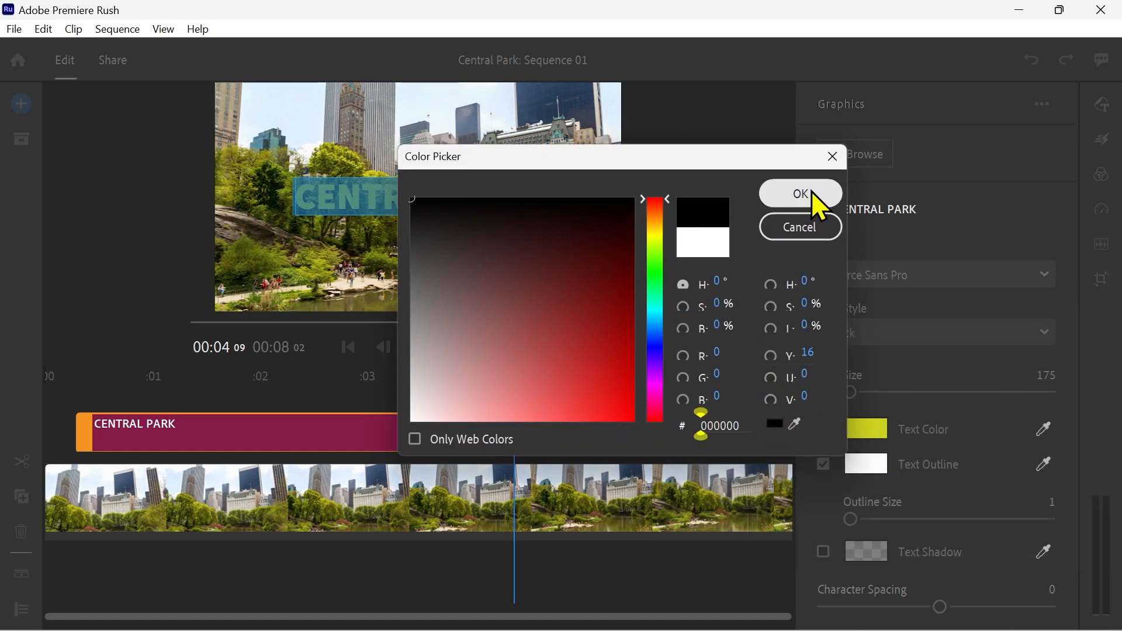
left_click(817, 206)
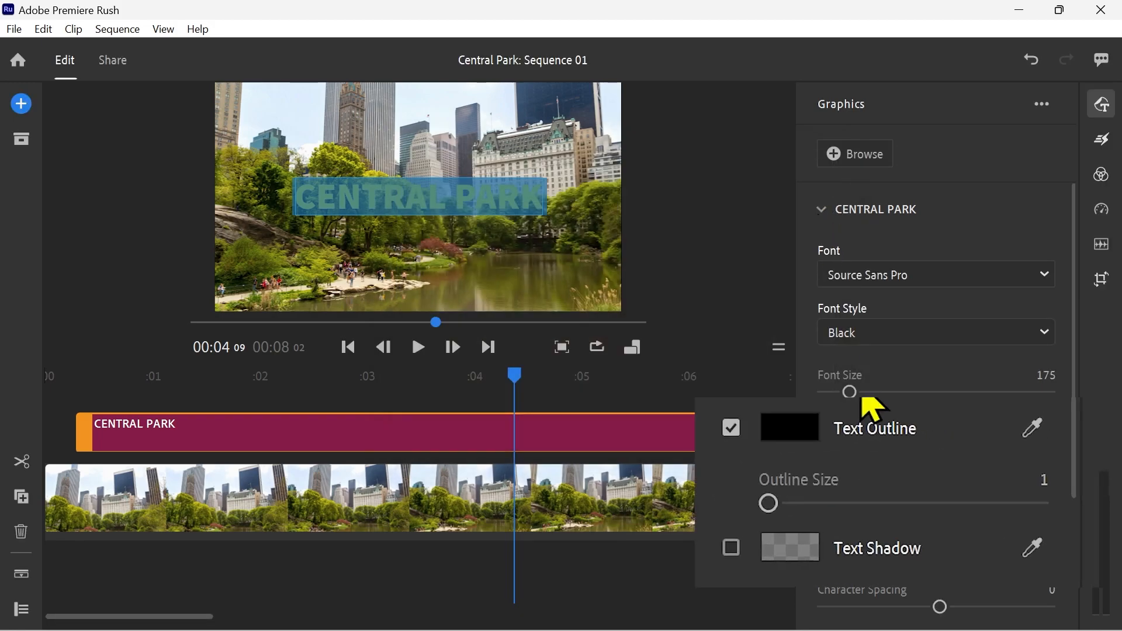
left_click_drag(851, 519, 891, 519)
mouse_move(792, 498)
left_mouse_down()
mouse_move(845, 498)
mouse_move(769, 498)
mouse_move(785, 498)
left_mouse_up()
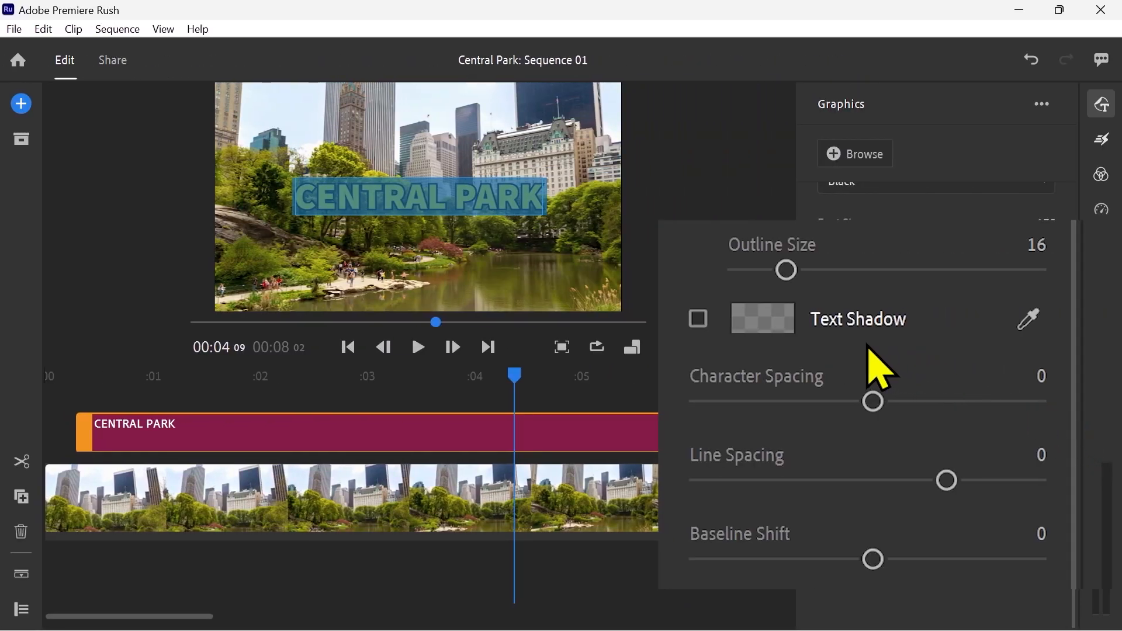
left_click(700, 323)
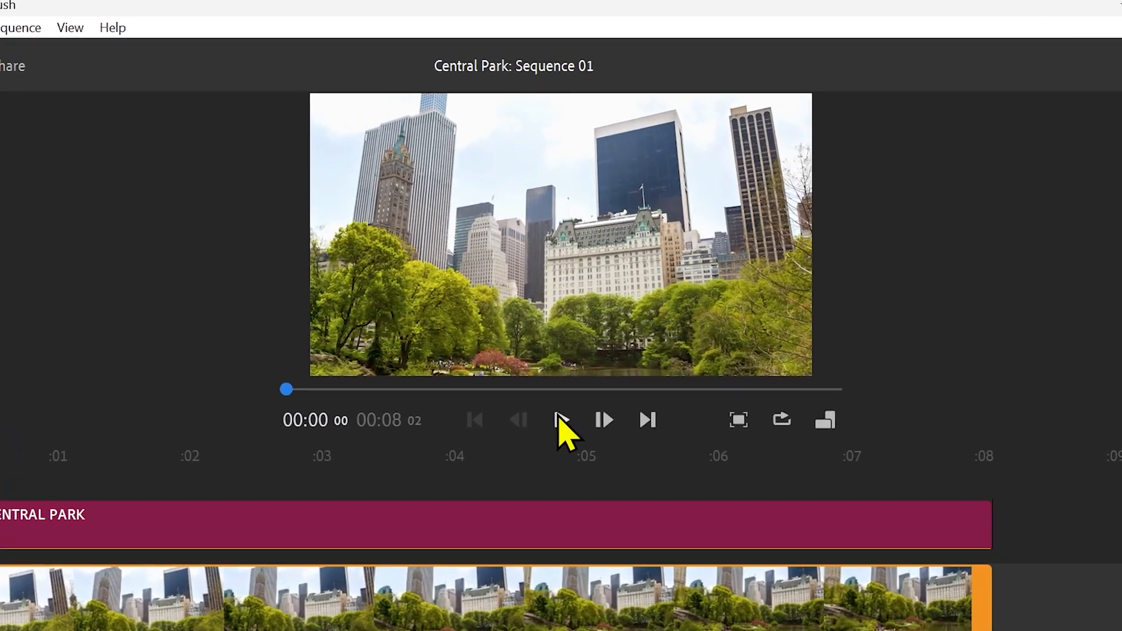
left_click(560, 347)
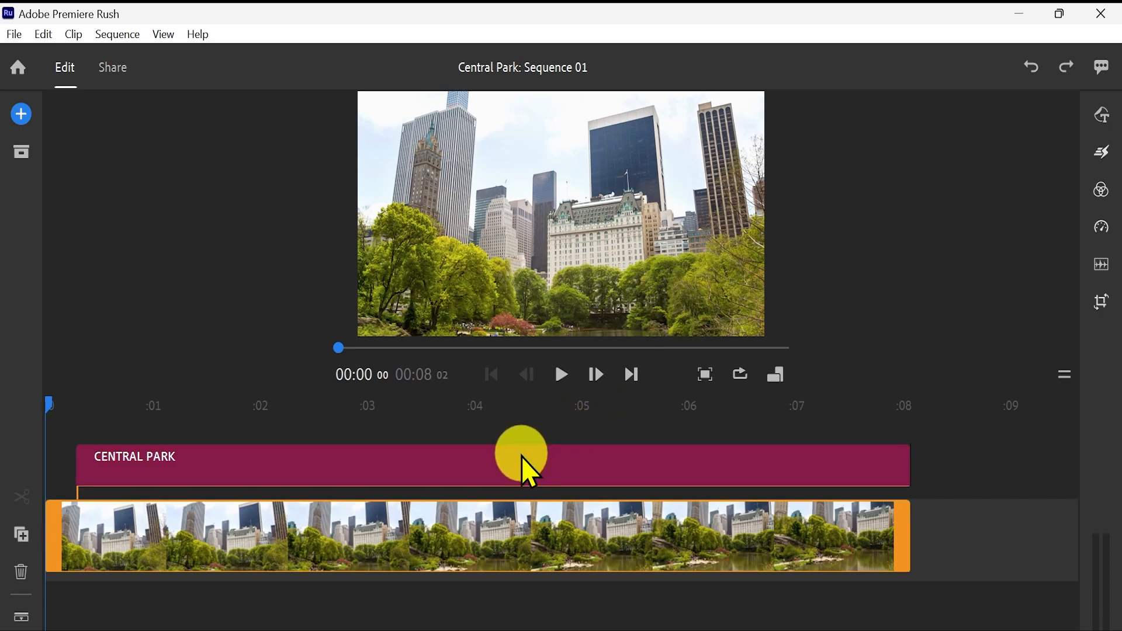
Step: Apply the Push Right transition to the CENTRAL PARK title clip and play the sequence from near its start
left_click(522, 457)
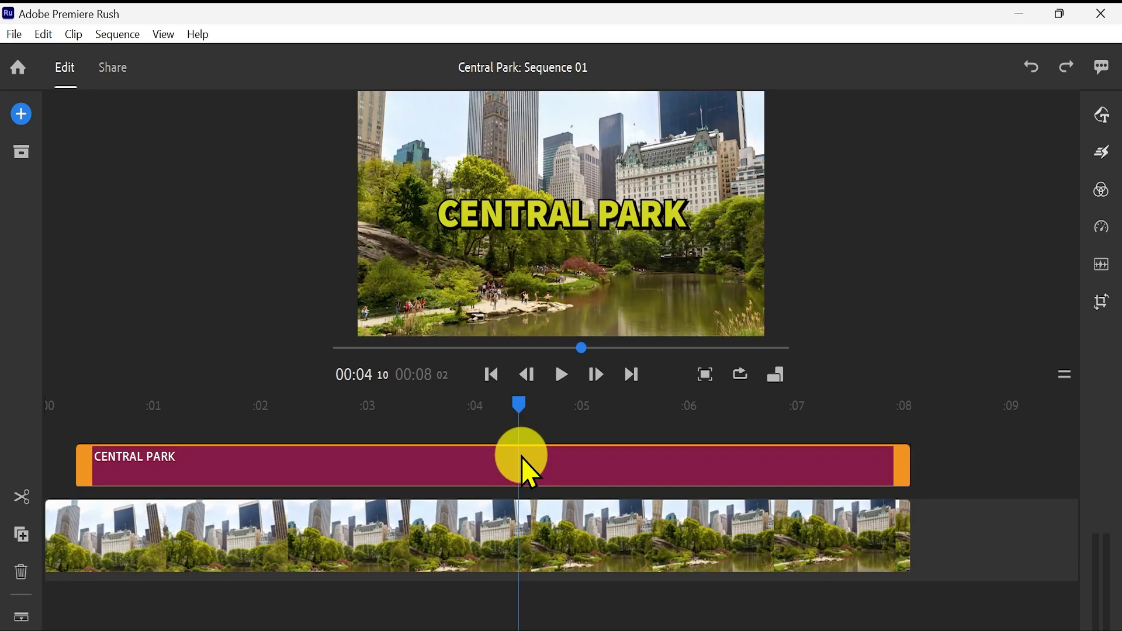
left_click(1102, 153)
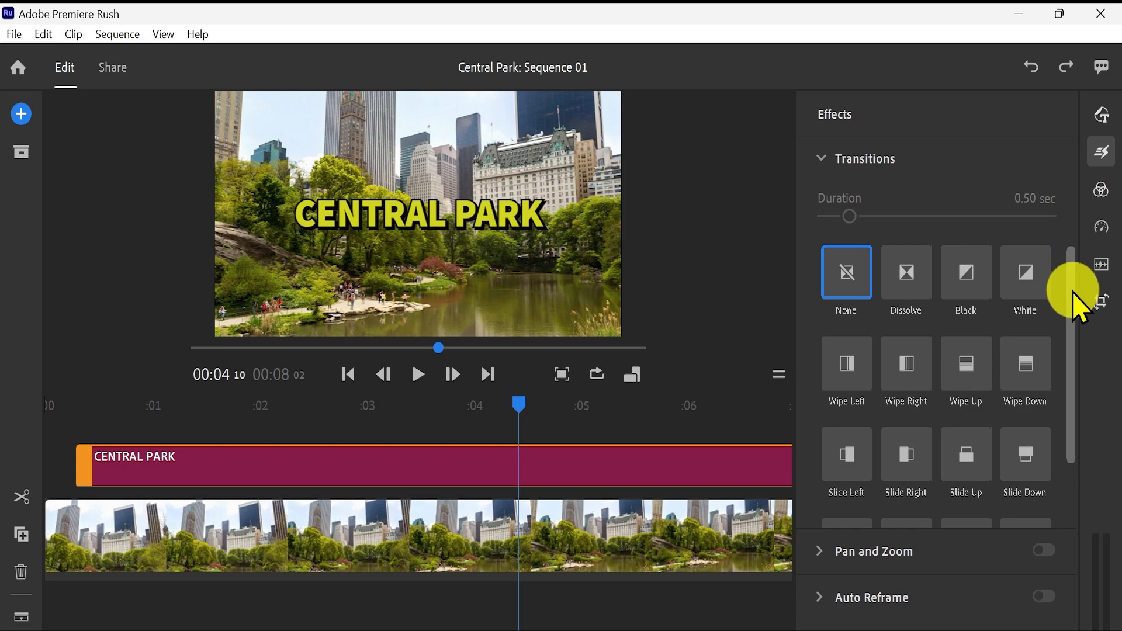
left_click_drag(1072, 292, 1085, 373)
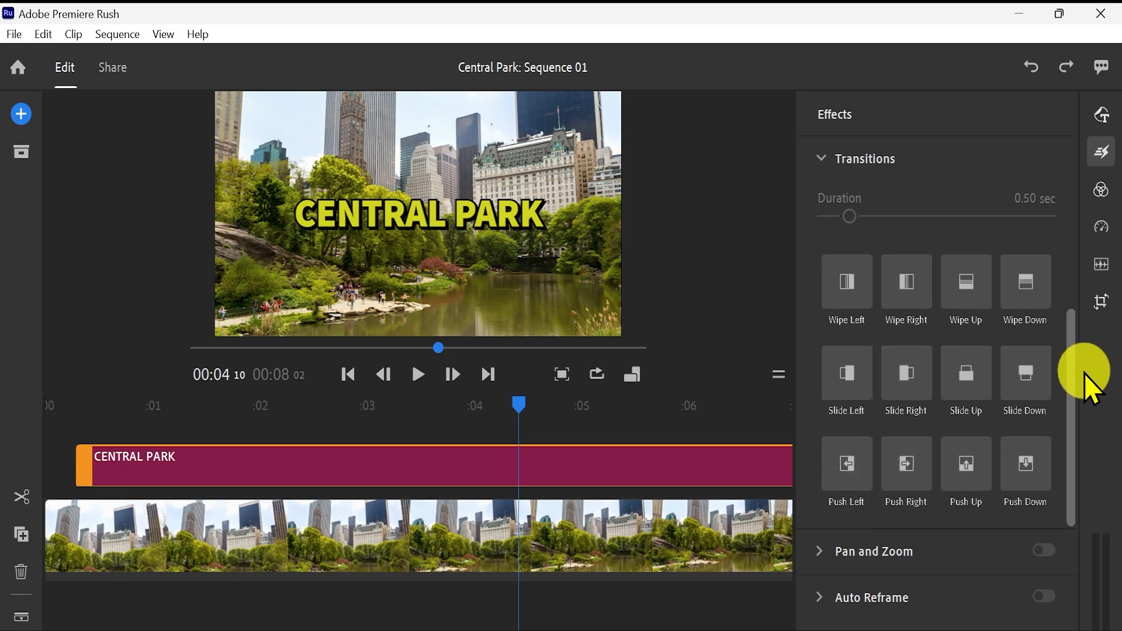
left_click(908, 460)
left_click_drag(521, 407, 110, 386)
left_click(418, 373)
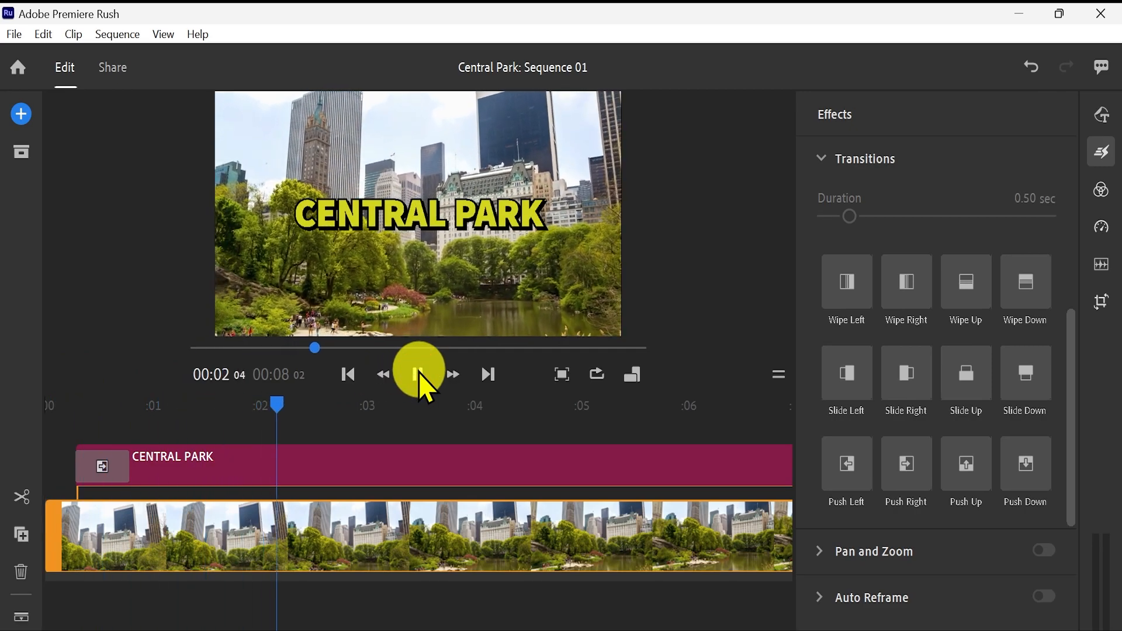
left_click(419, 373)
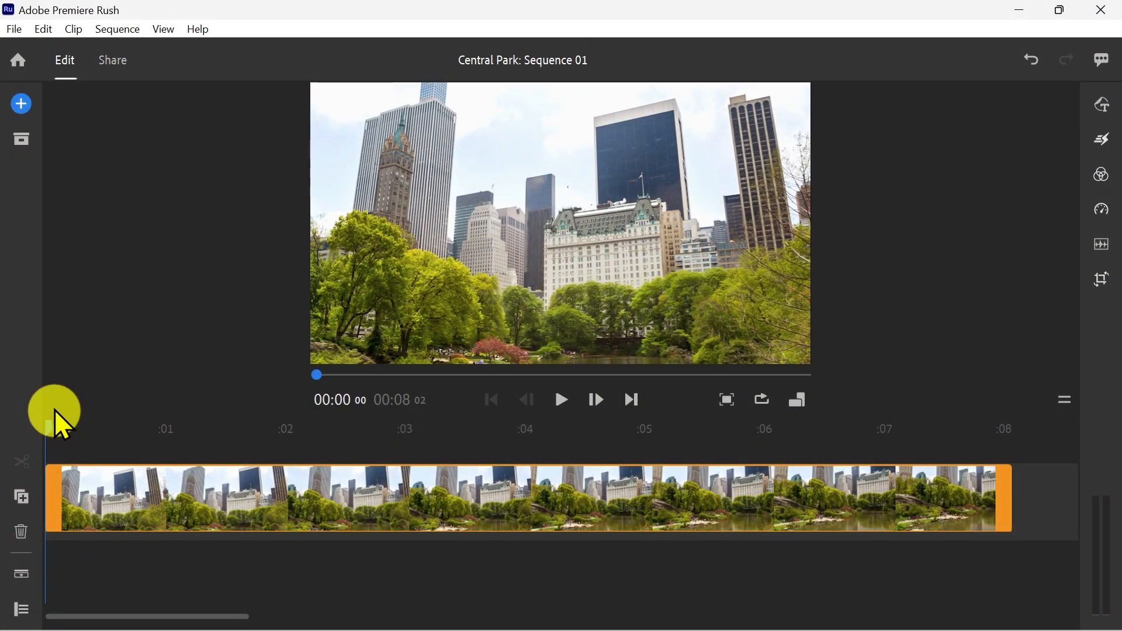
Step: Find the Stylish Intro template by searching titles for "intro titles", add it at the sequence start and extend it to the video clip's end
left_click(21, 106)
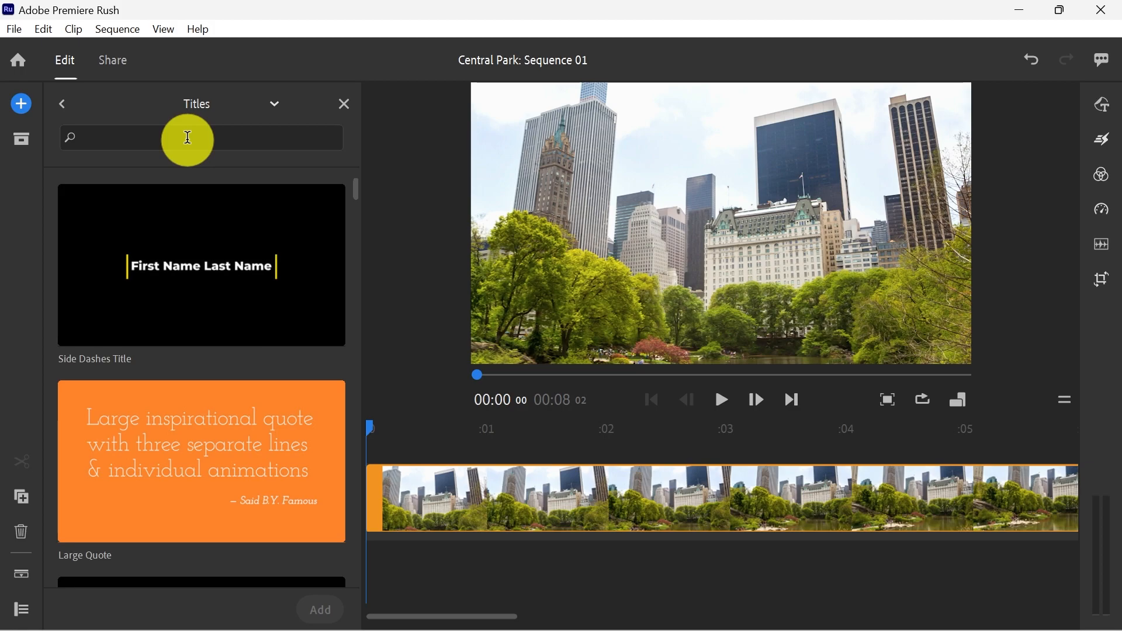
left_click(189, 138)
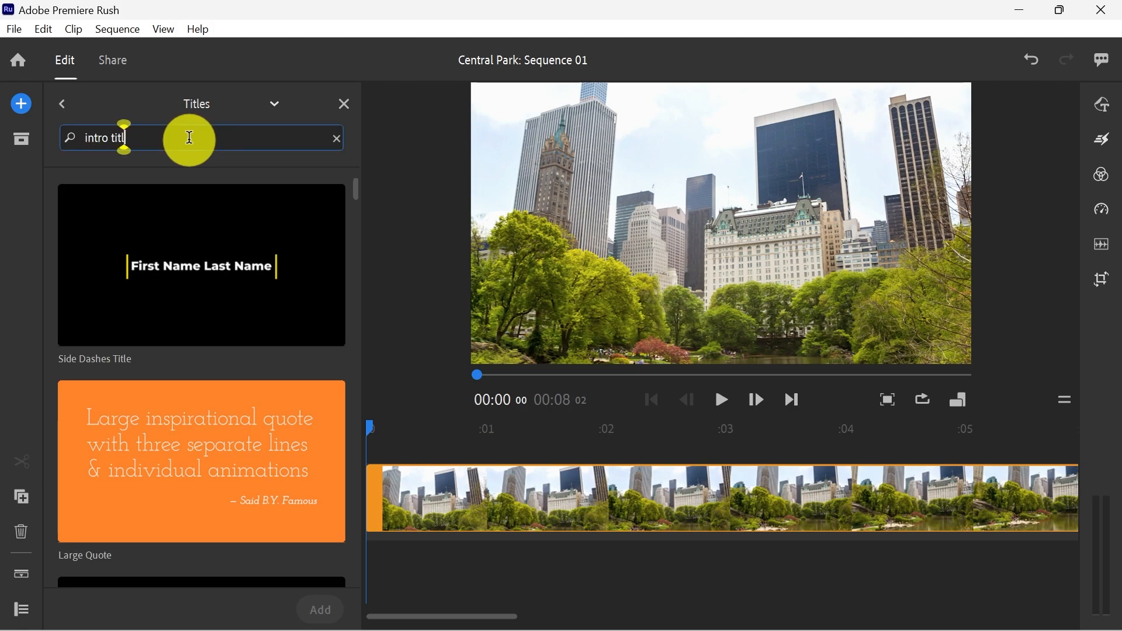
key("Return")
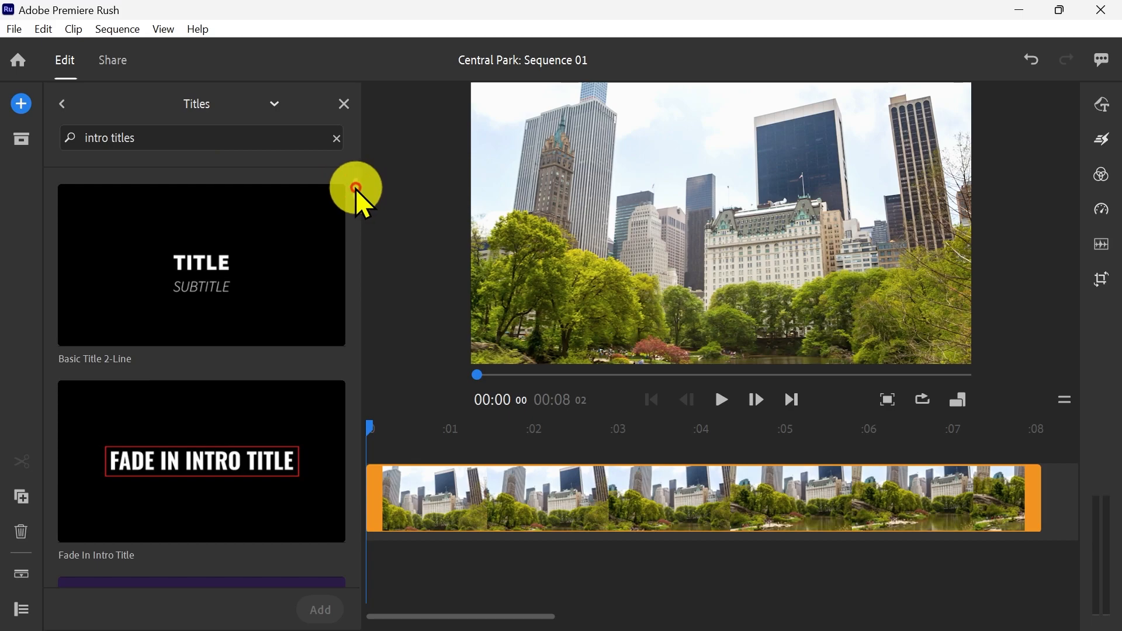
left_click_drag(357, 188, 358, 392)
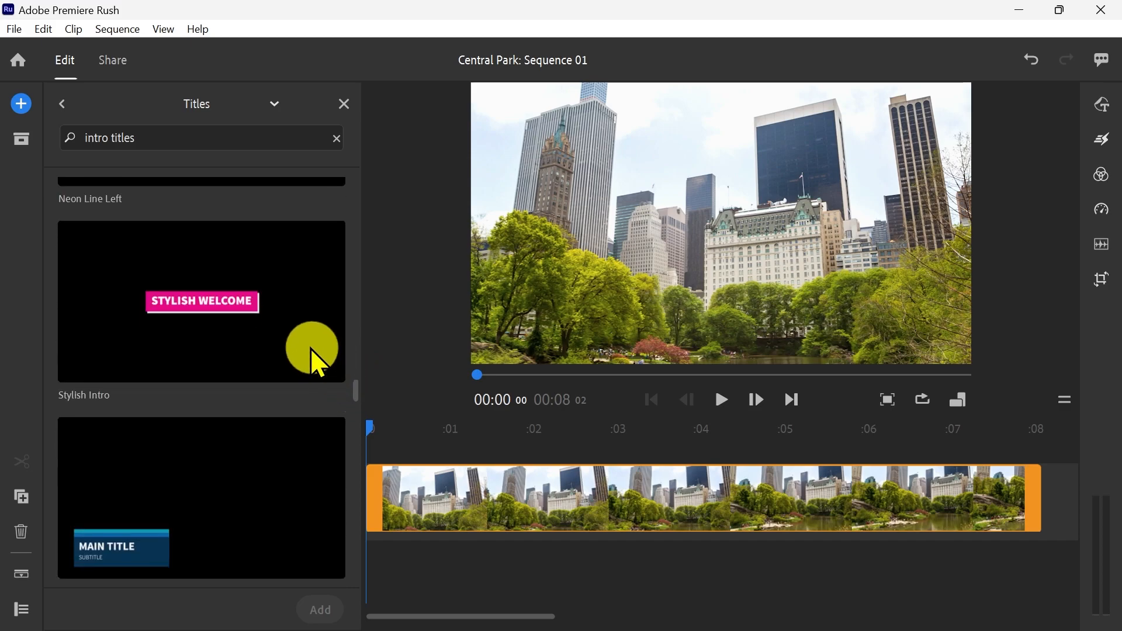
left_click(291, 328)
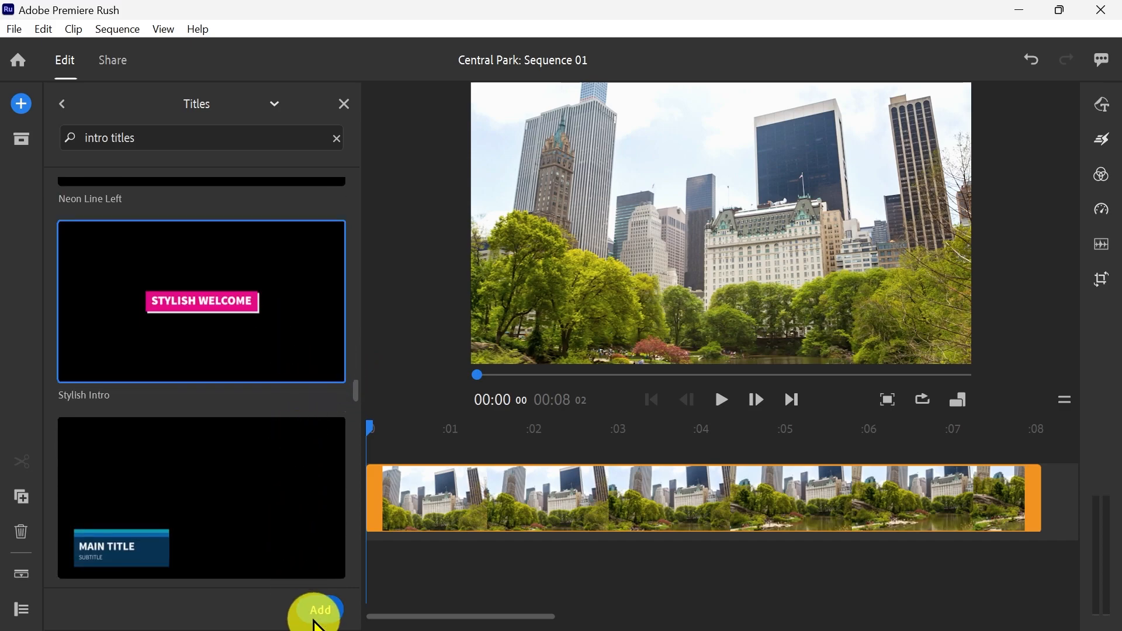
left_click(315, 612)
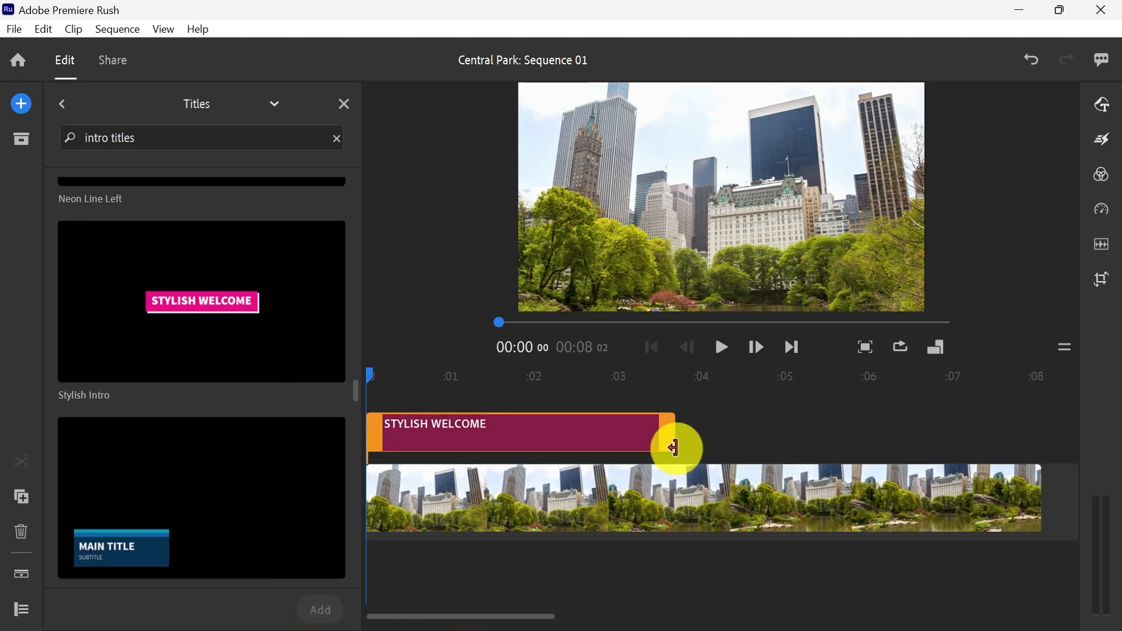
left_click_drag(672, 429, 1038, 450)
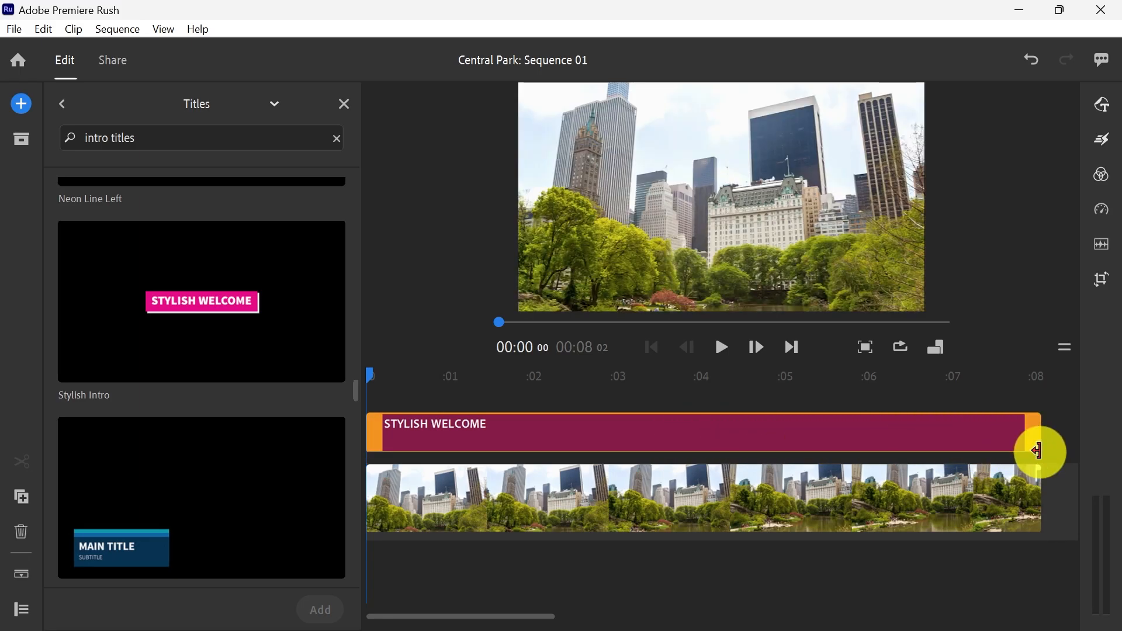
Step: Set the STYLISH WELCOME text's font size to 177 and give it a black outline of size 12 and a black text shadow
left_click(647, 436)
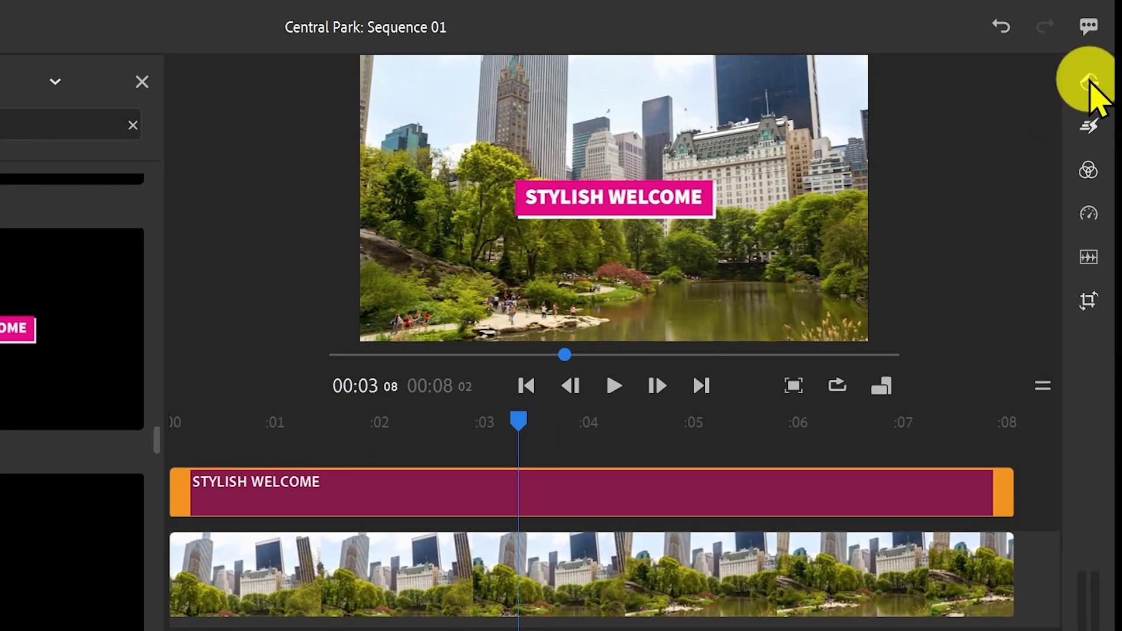
left_click(1096, 94)
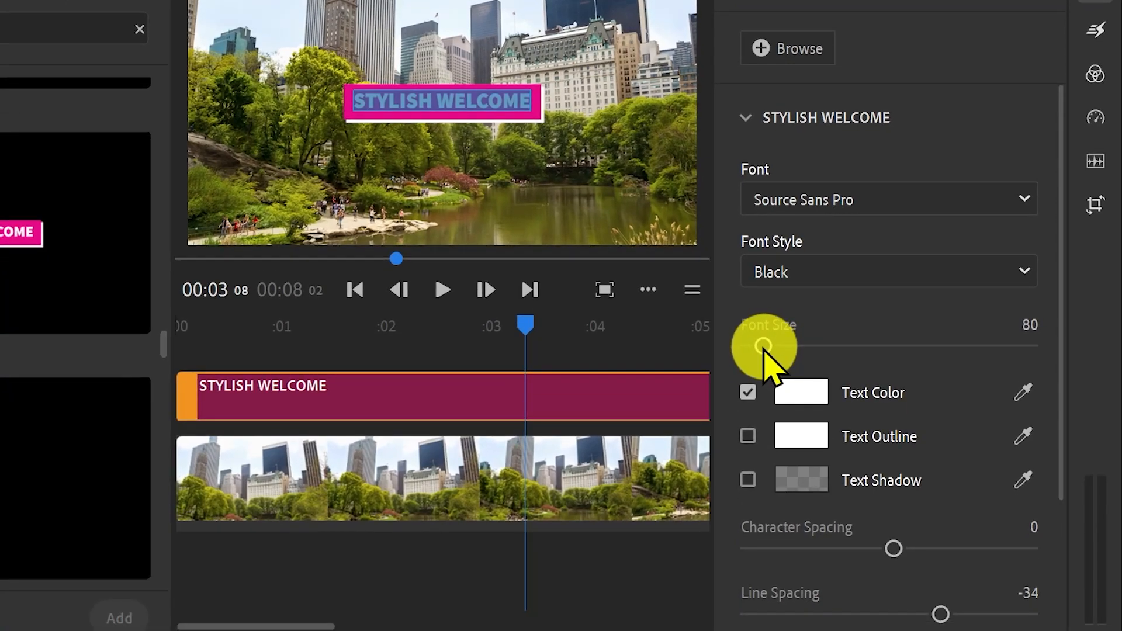
left_click_drag(757, 442, 758, 442)
left_click_drag(762, 348, 782, 347)
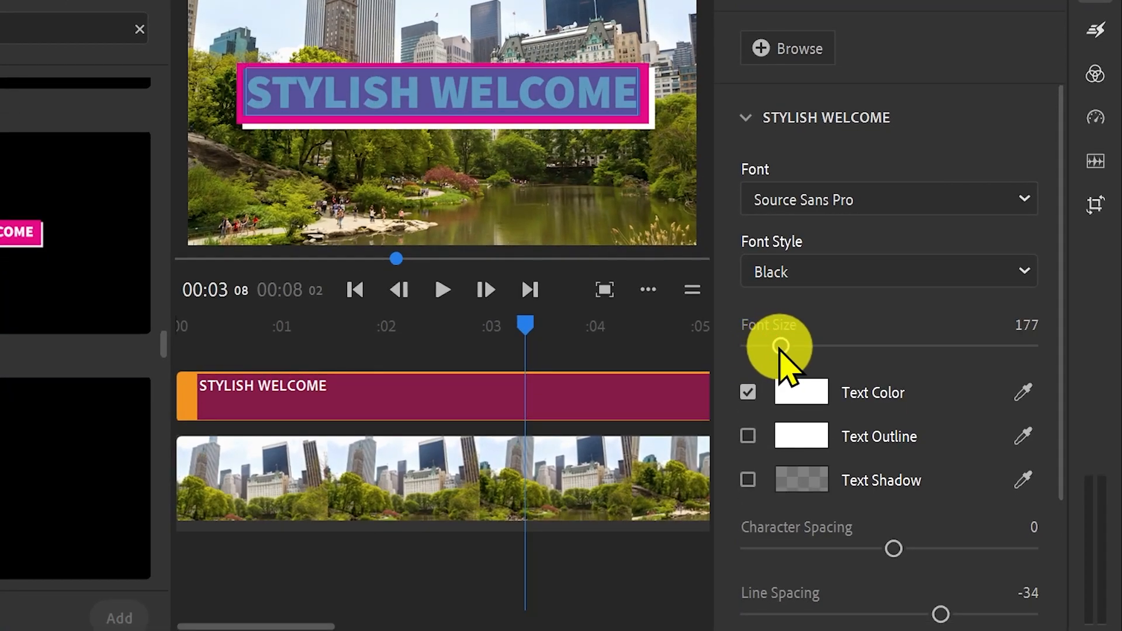
left_click(748, 437)
left_click(804, 439)
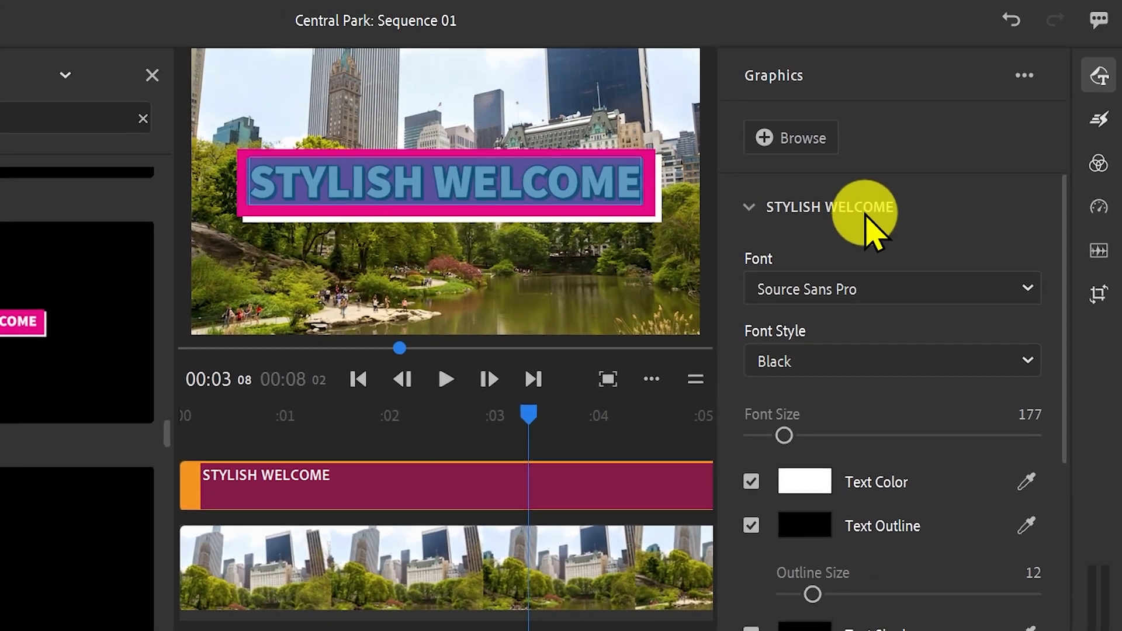
Step: Turn off the shape color and shape shadow of the STYLISH WELCOME title's background
left_click(865, 140)
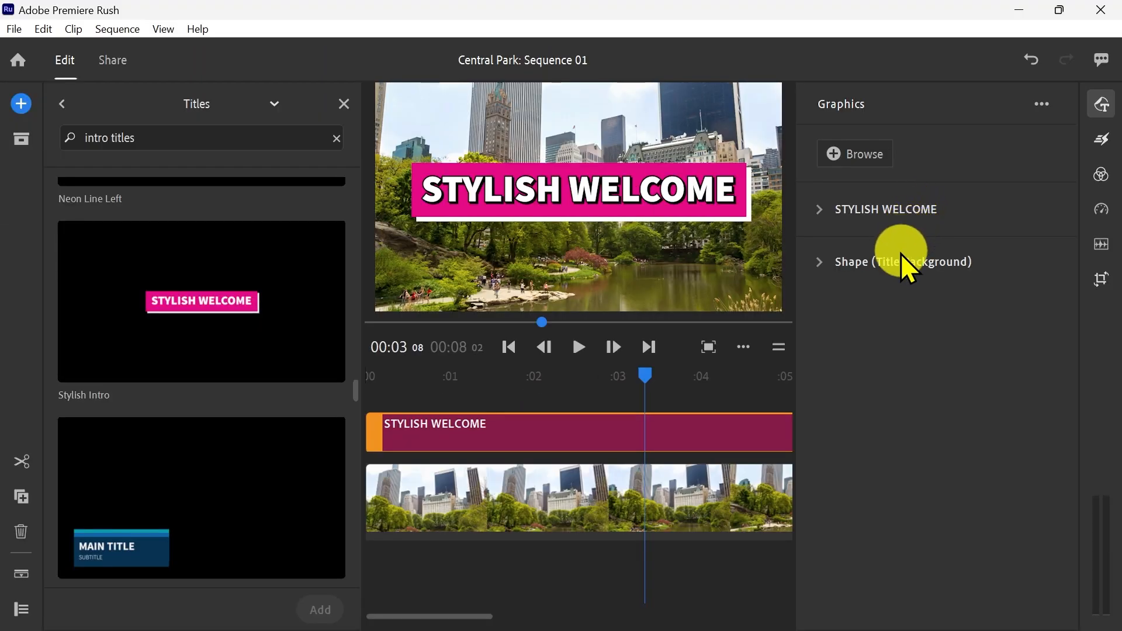
left_click(903, 257)
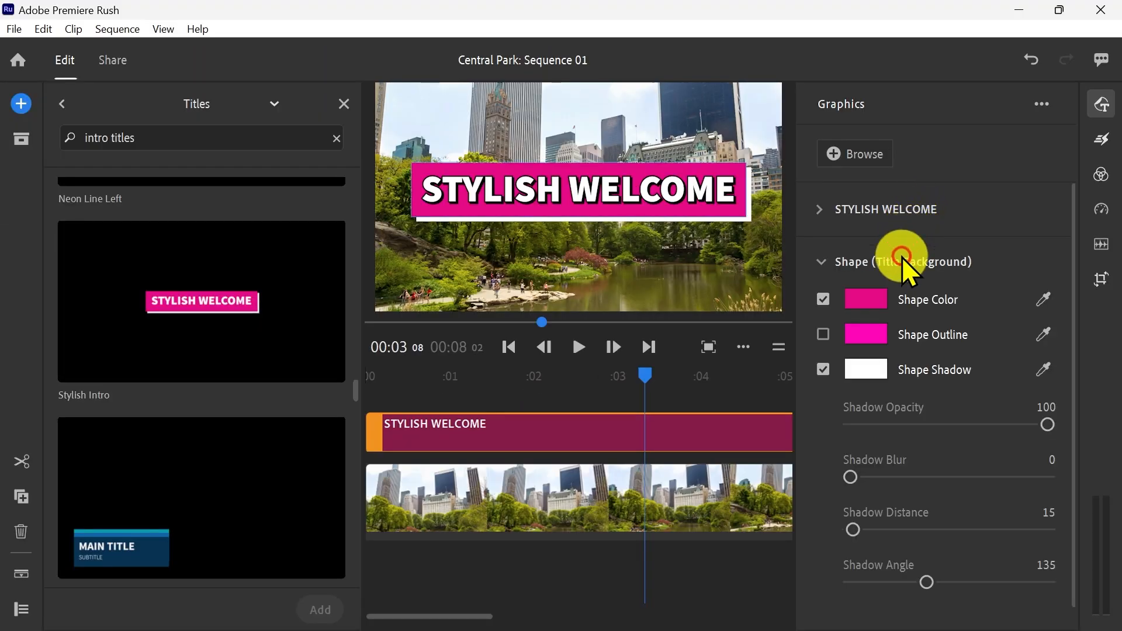
left_click(824, 299)
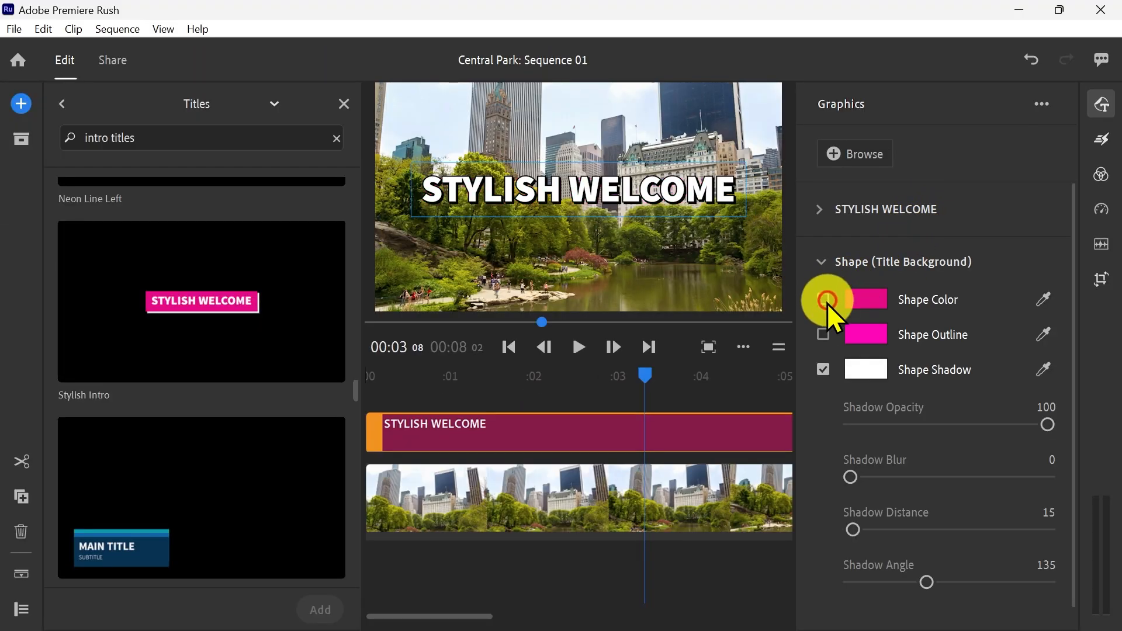
left_click(823, 370)
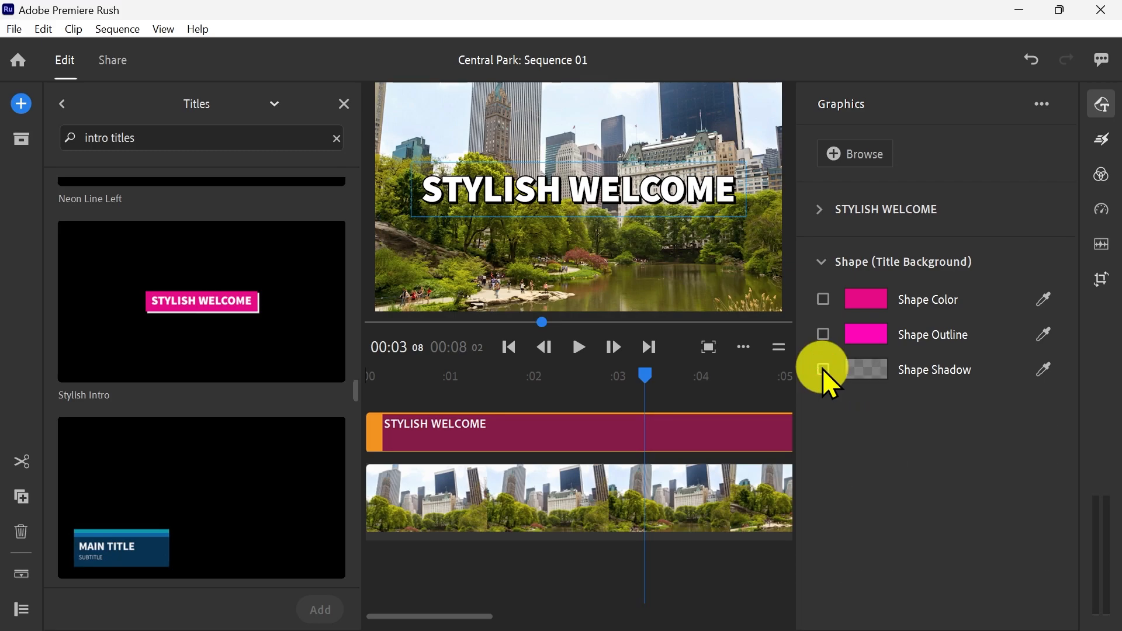
left_click(1102, 109)
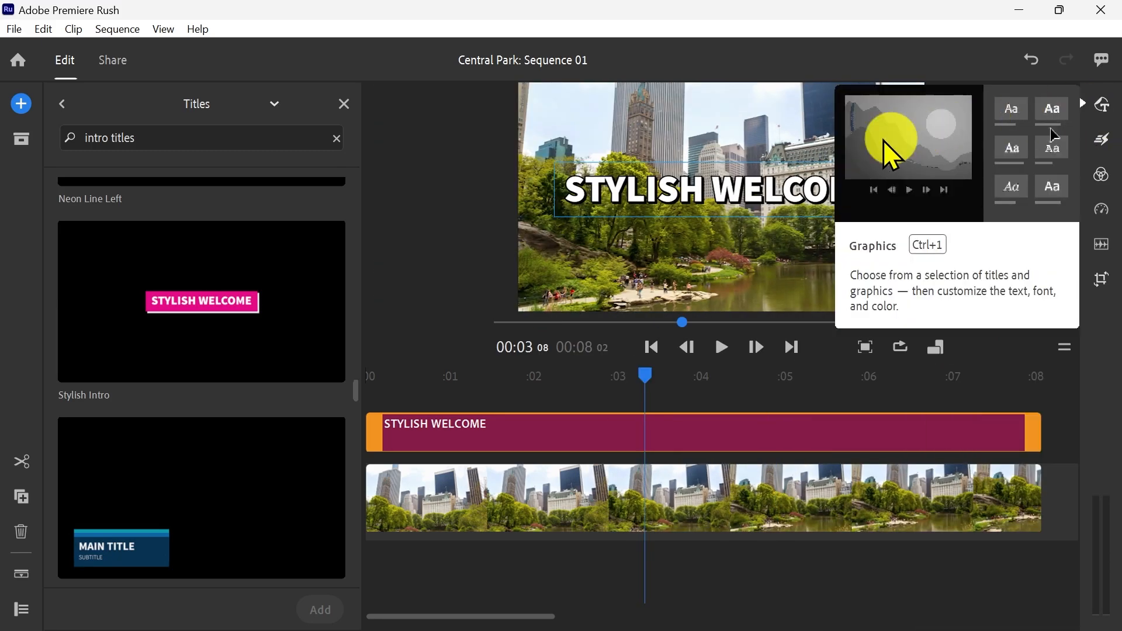
Step: Replace the title text with CENTRAL PARK and play the sequence from the start
double_click(686, 184)
type("C")
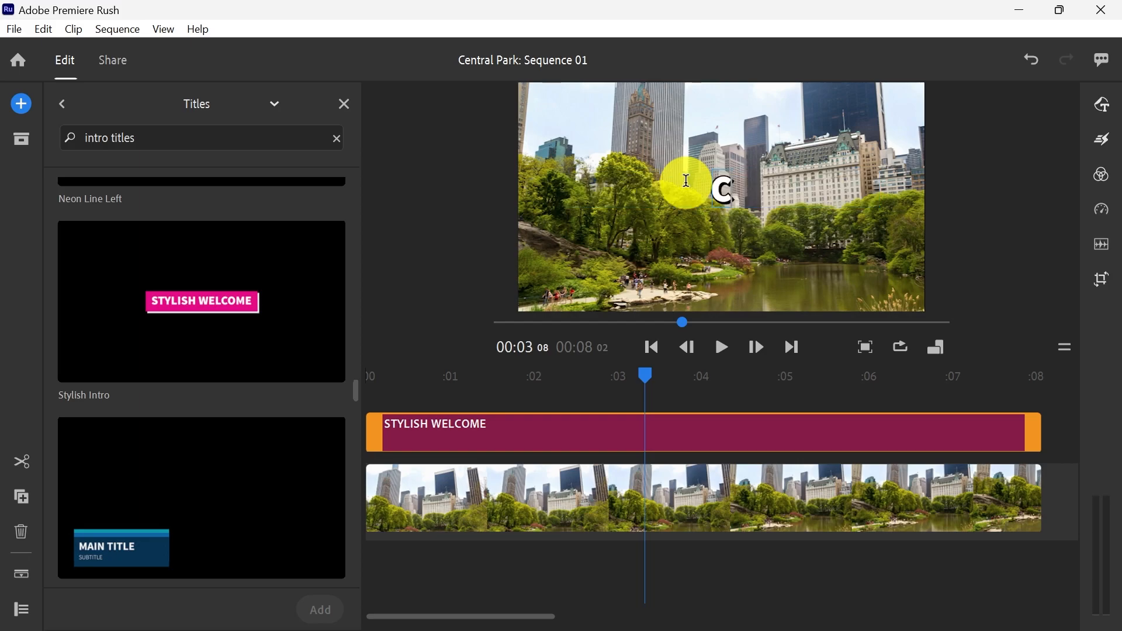
type("ENTRAL PARK")
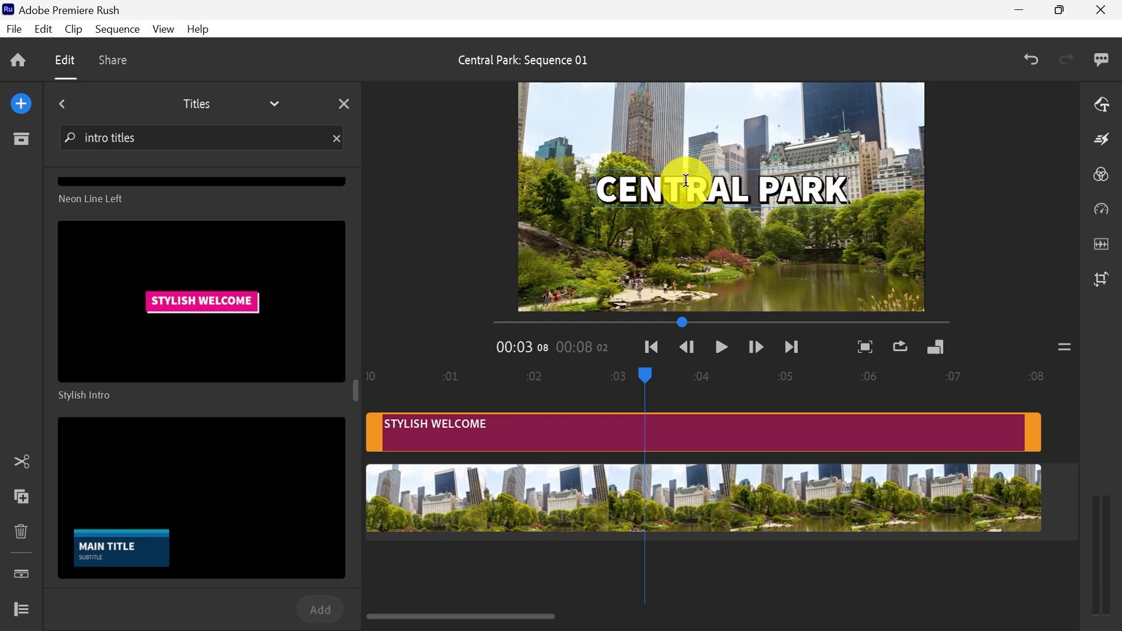
left_click(999, 256)
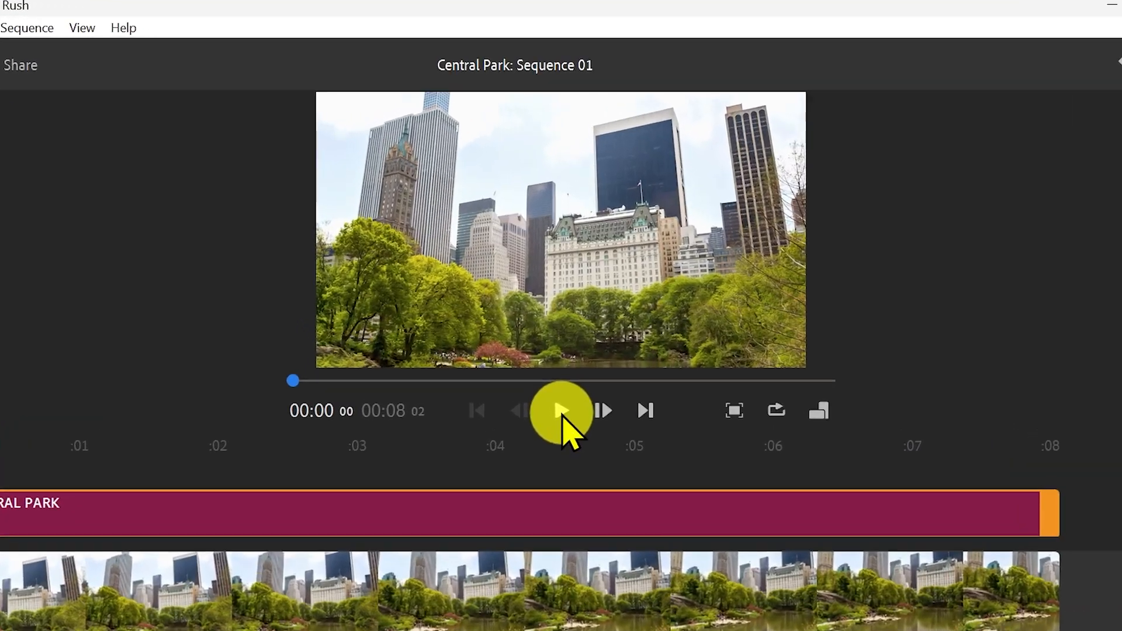
left_click(562, 350)
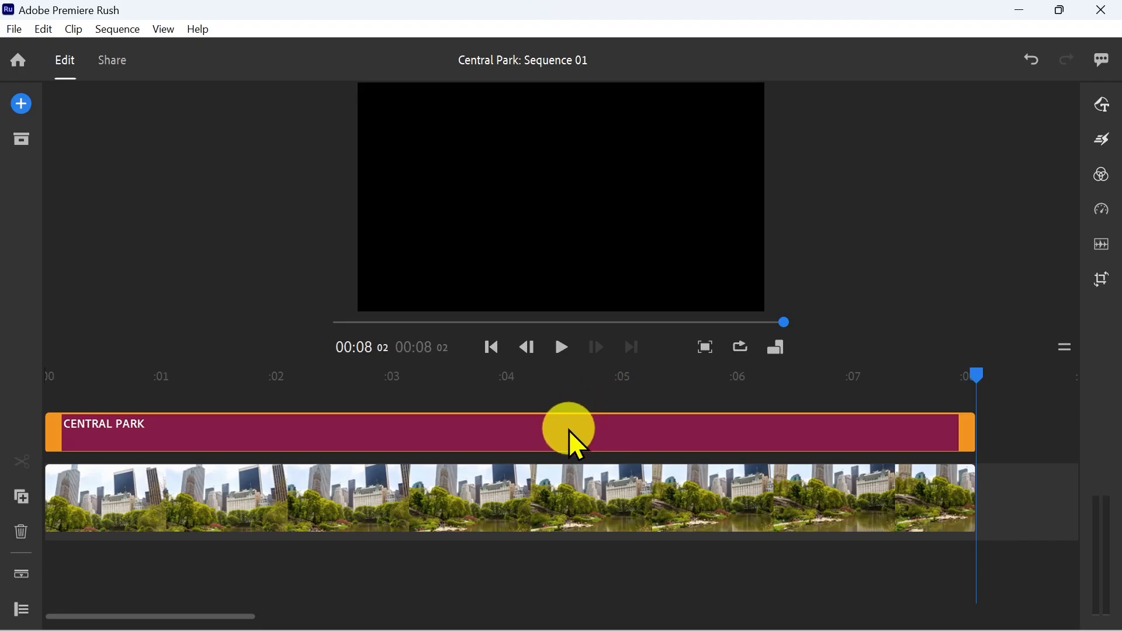
Step: Save the CENTRAL PARK title as a graphics template named Popup Text
left_click(567, 431)
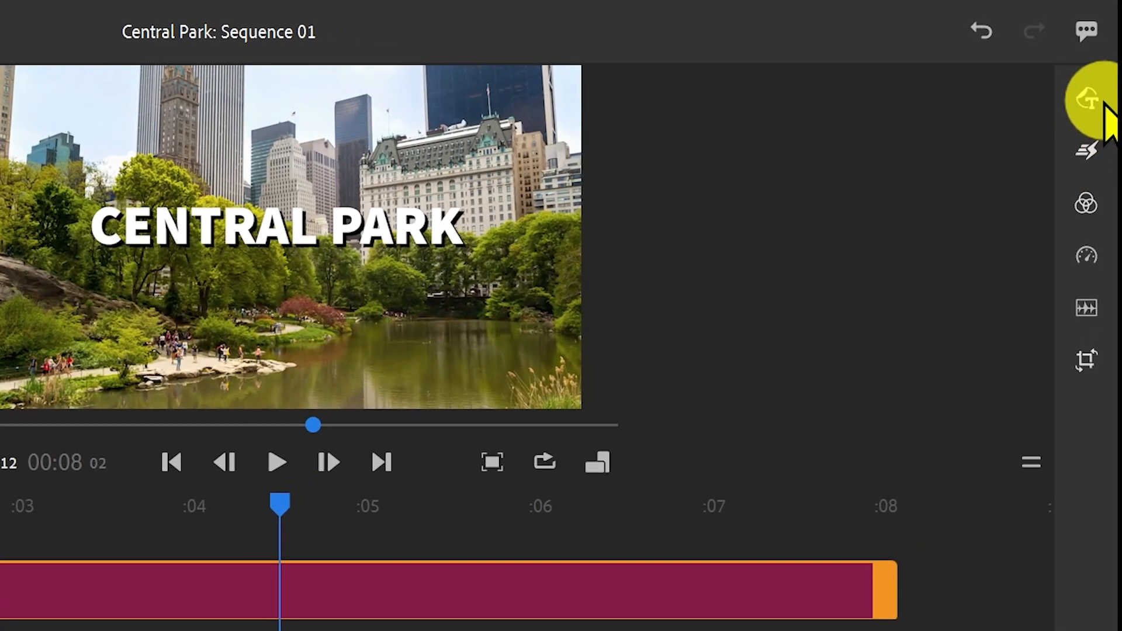
left_click(1104, 102)
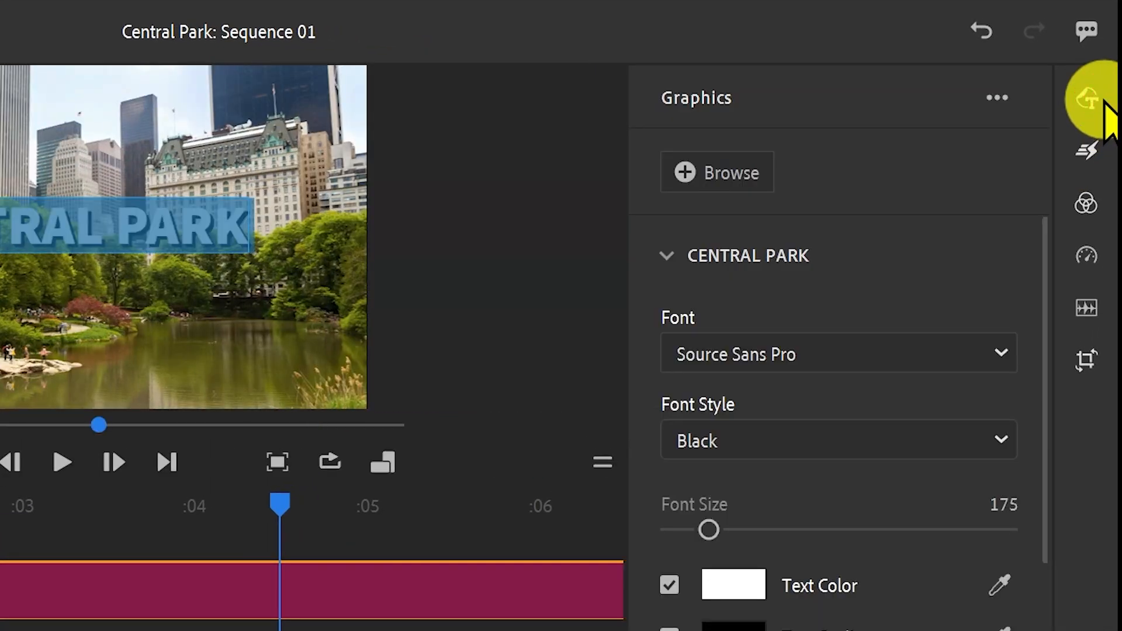
left_click(1000, 97)
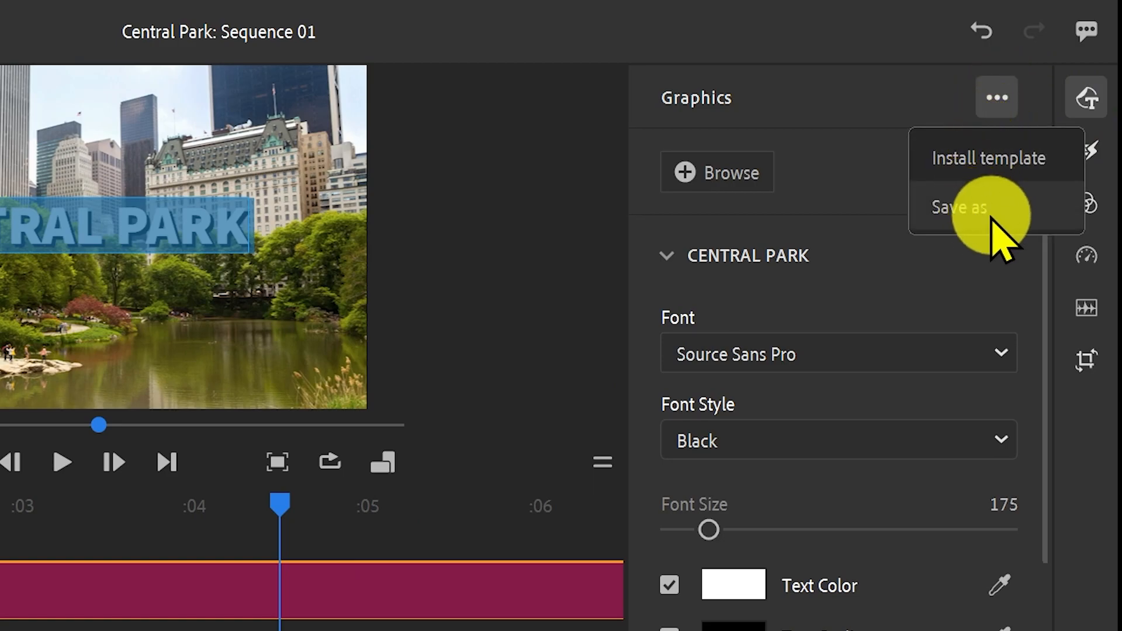
left_click(1001, 212)
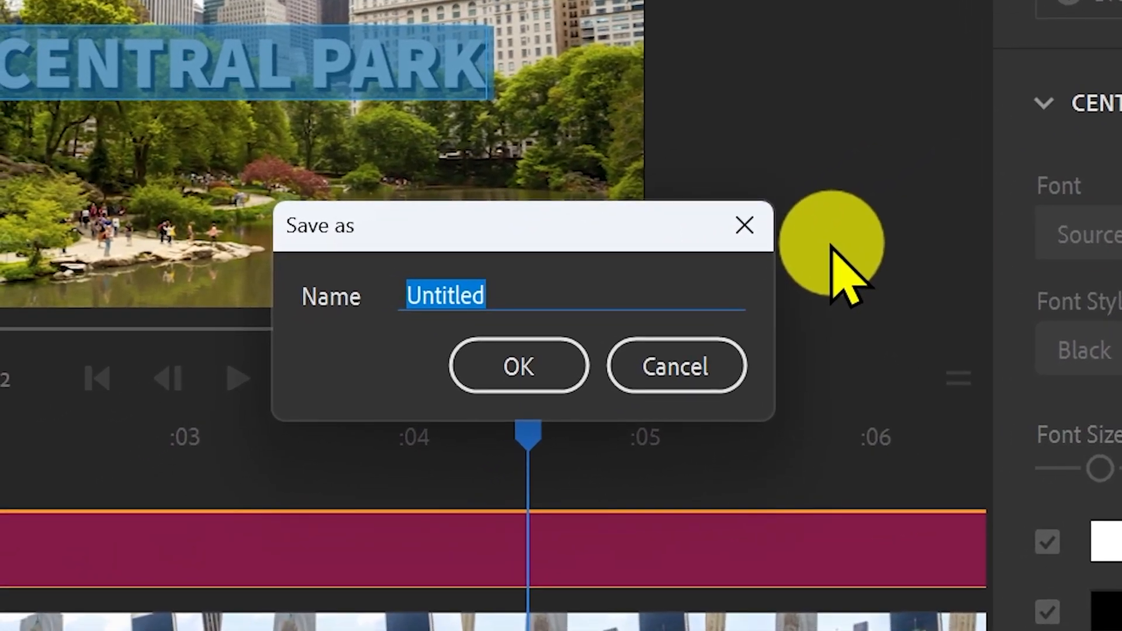
key("BackSpace")
type("Pop")
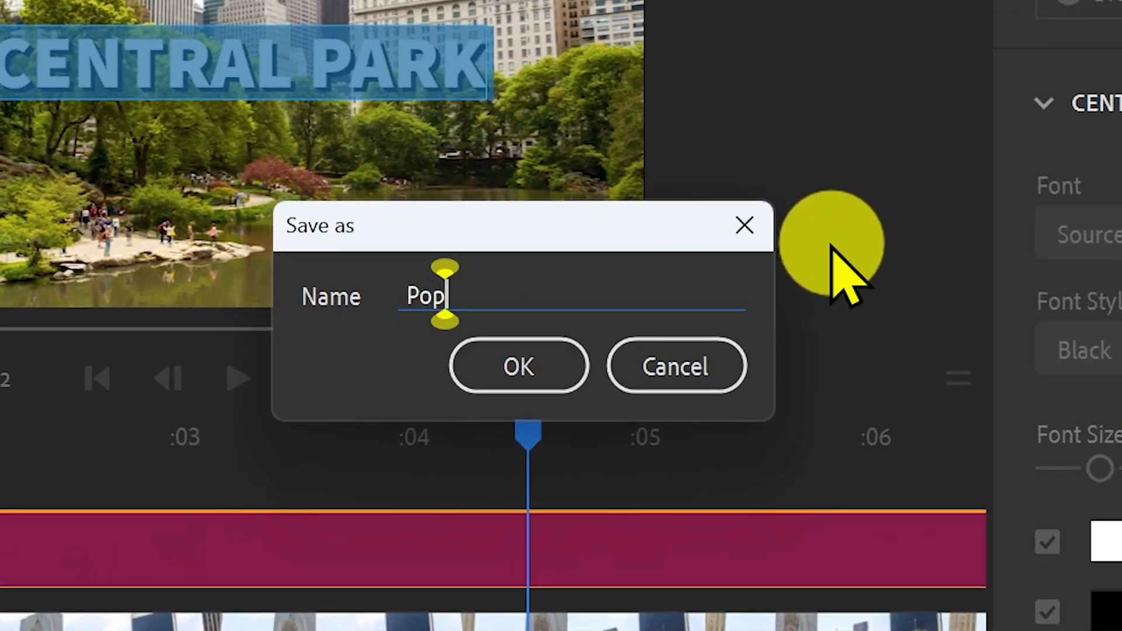
type("up Text")
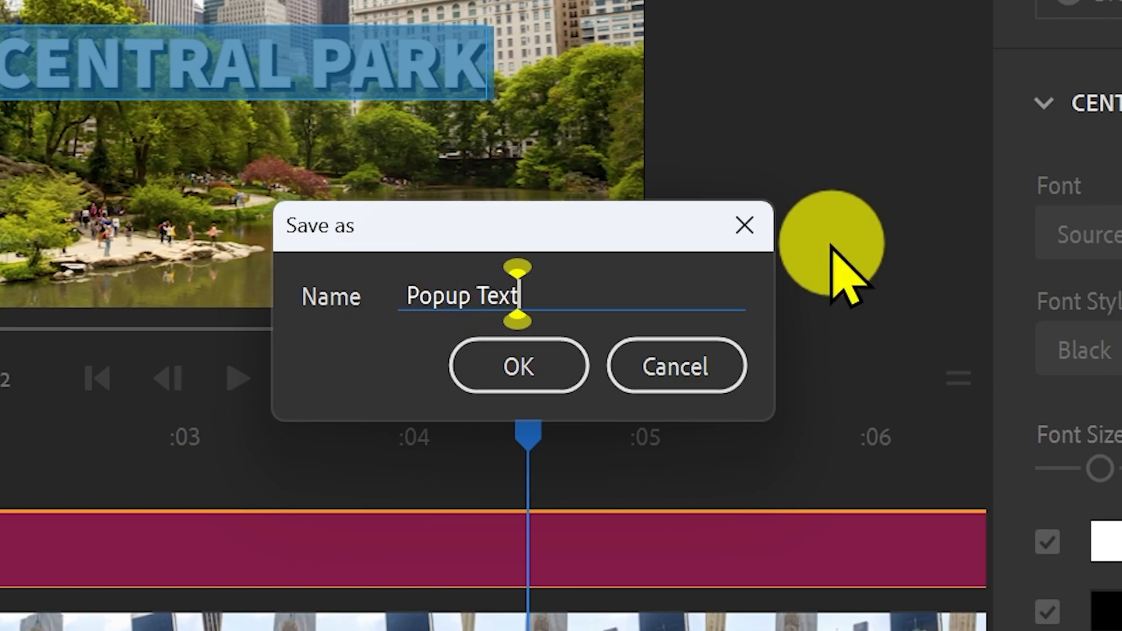
left_click(495, 369)
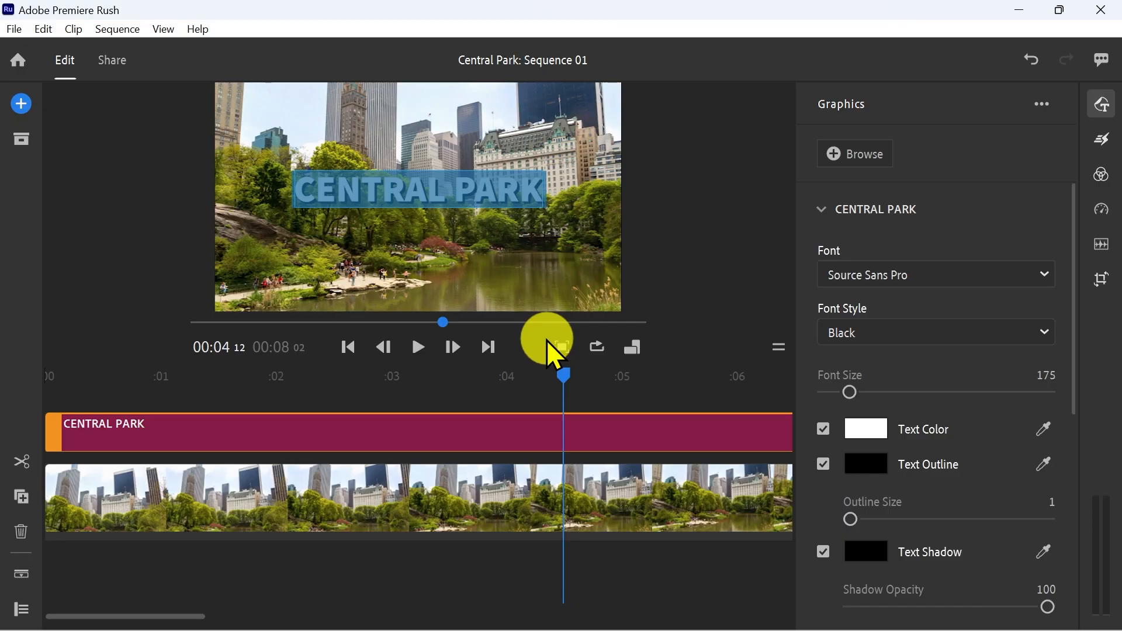
Step: Add the Popup Text template from the saved graphics to the sequence
left_click(19, 103)
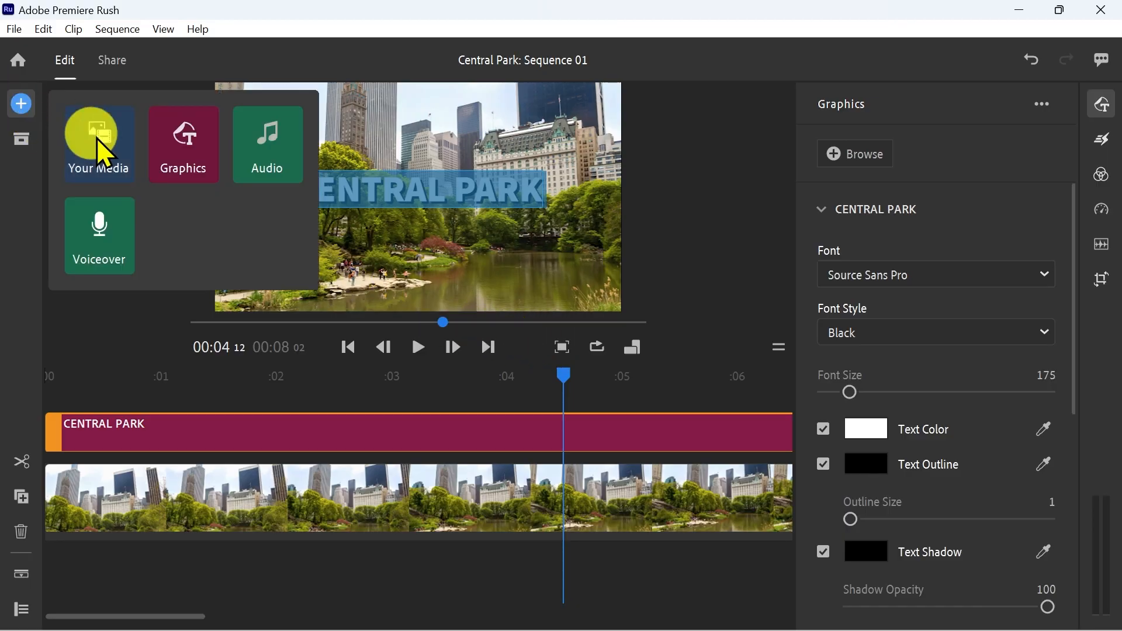
left_click(187, 147)
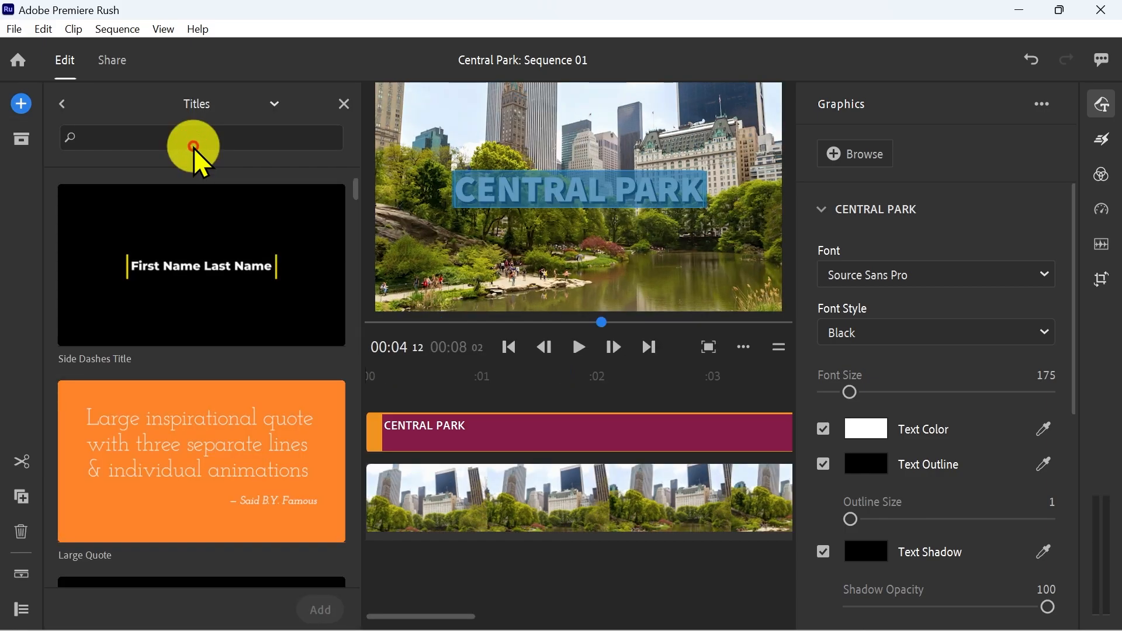
left_click(215, 105)
left_click(205, 217)
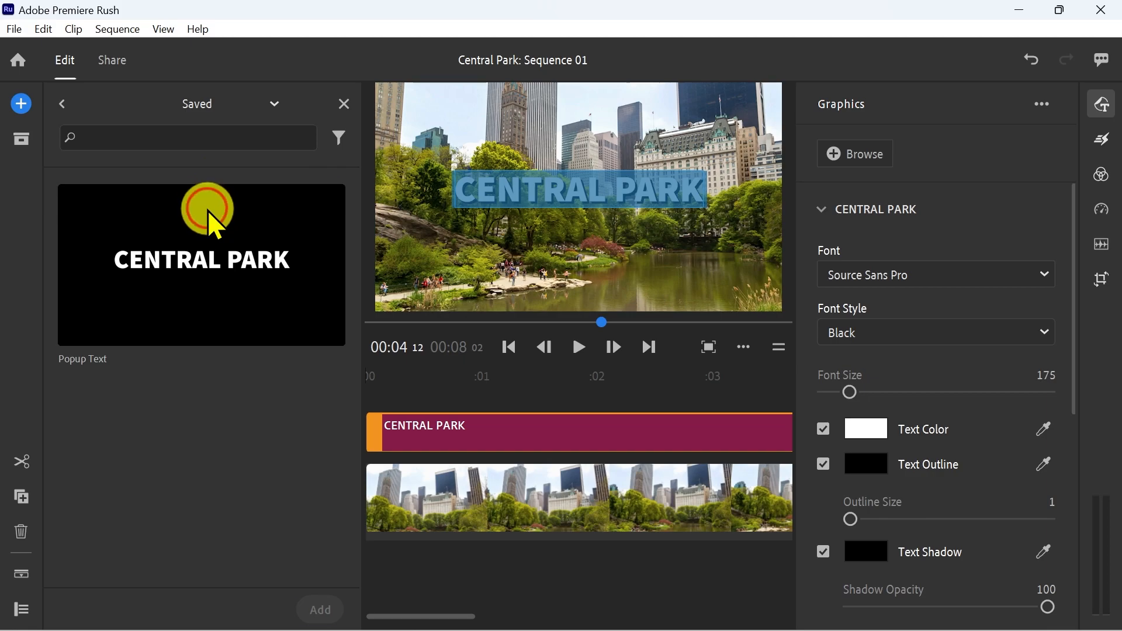
left_click(212, 207)
left_click(324, 610)
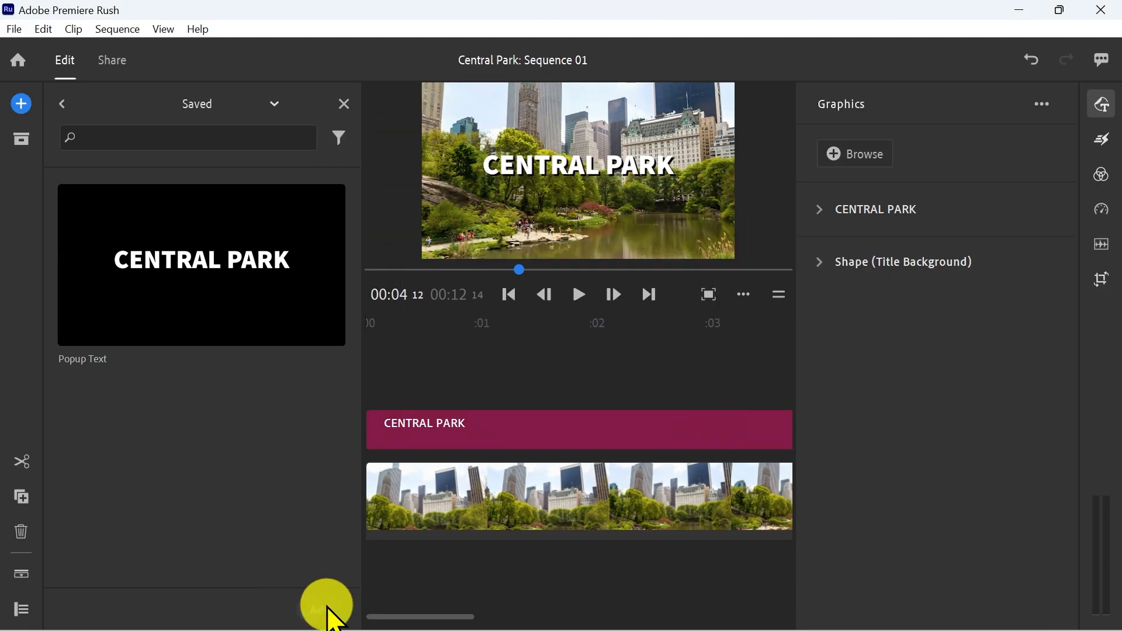